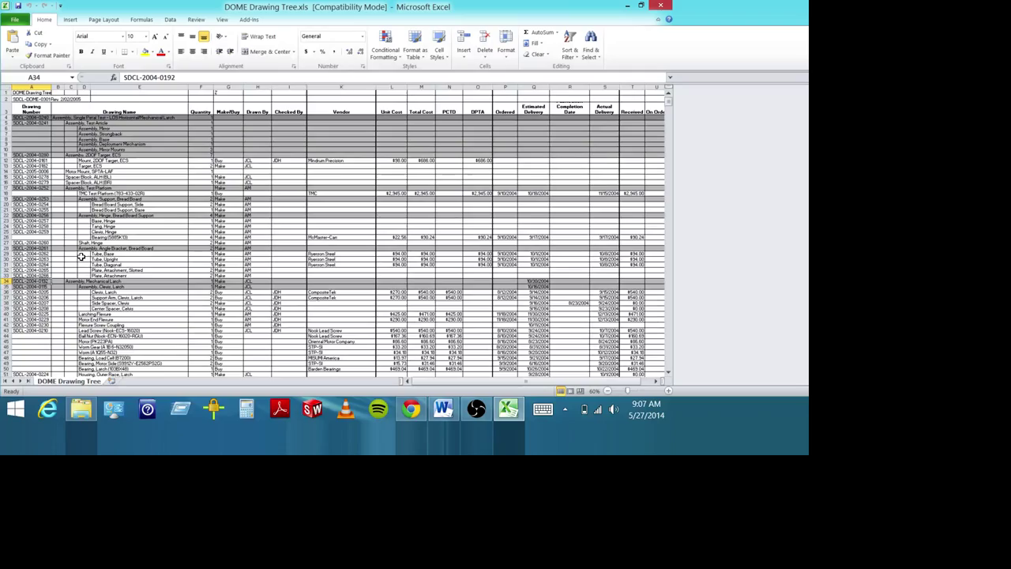
Step: Scroll down through the DOME Drawing Tree sheet and back up to the top
scroll(46, 189, "down", 10)
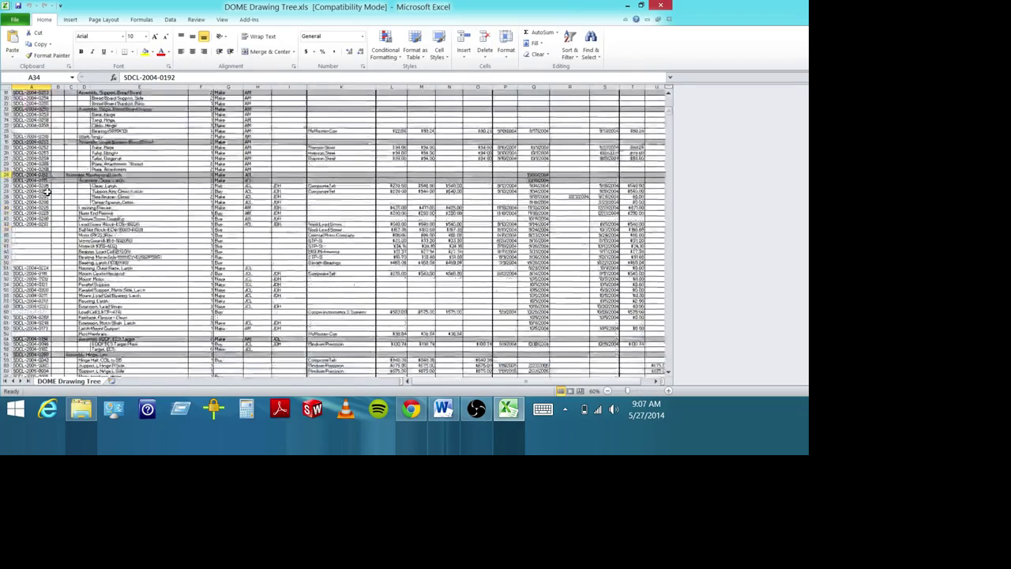
scroll(49, 187, "down", 20)
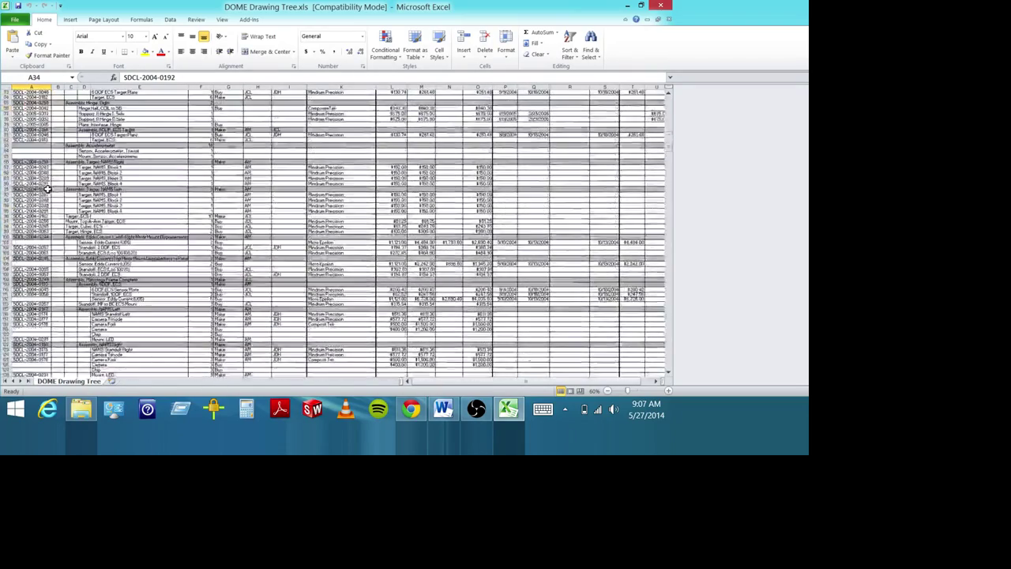
scroll(46, 188, "down", 20)
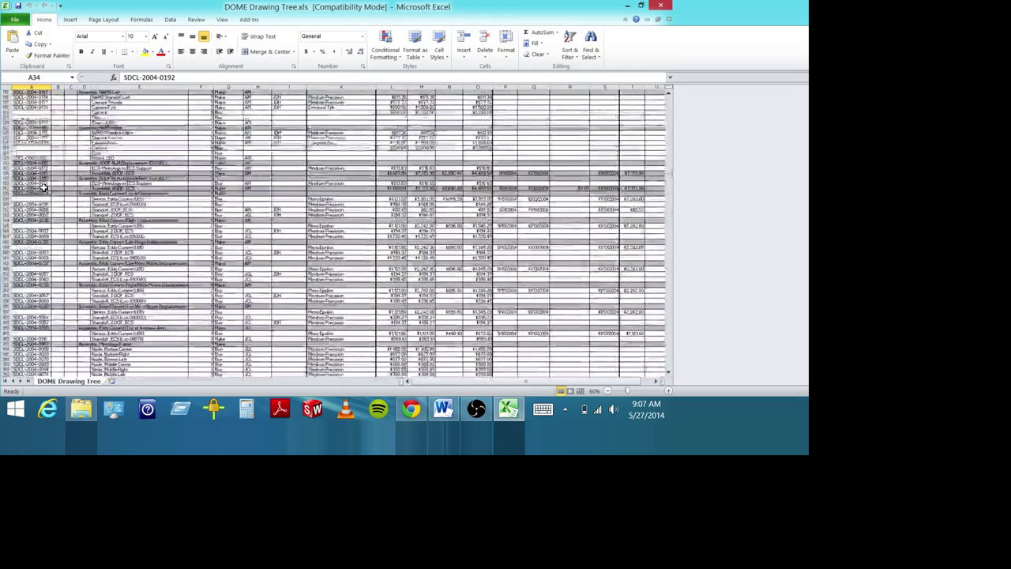
scroll(46, 187, "up", 20)
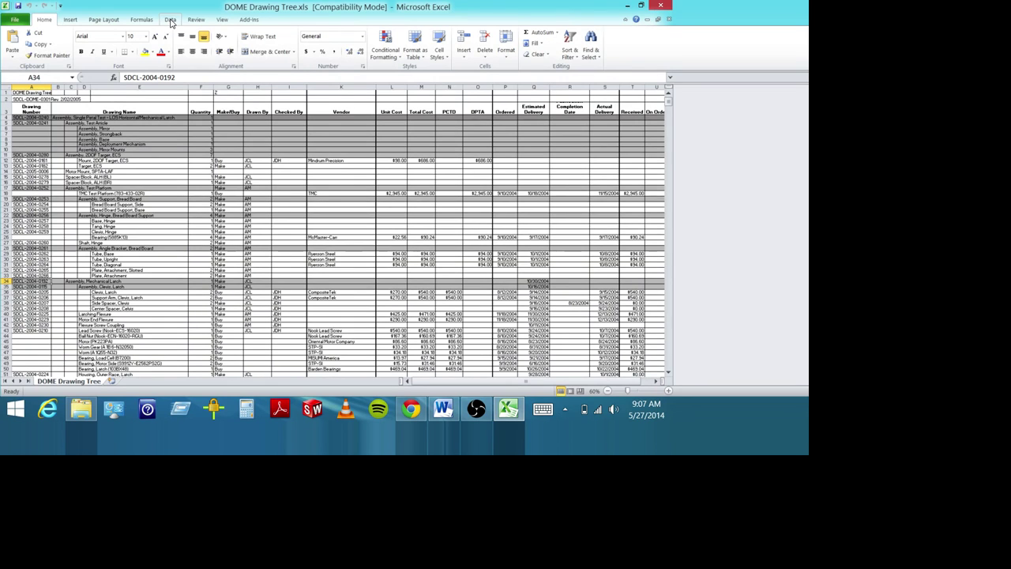
Step: Browse the Insert, Page Layout and Formulas ribbon tabs, ending on View
left_click(71, 20)
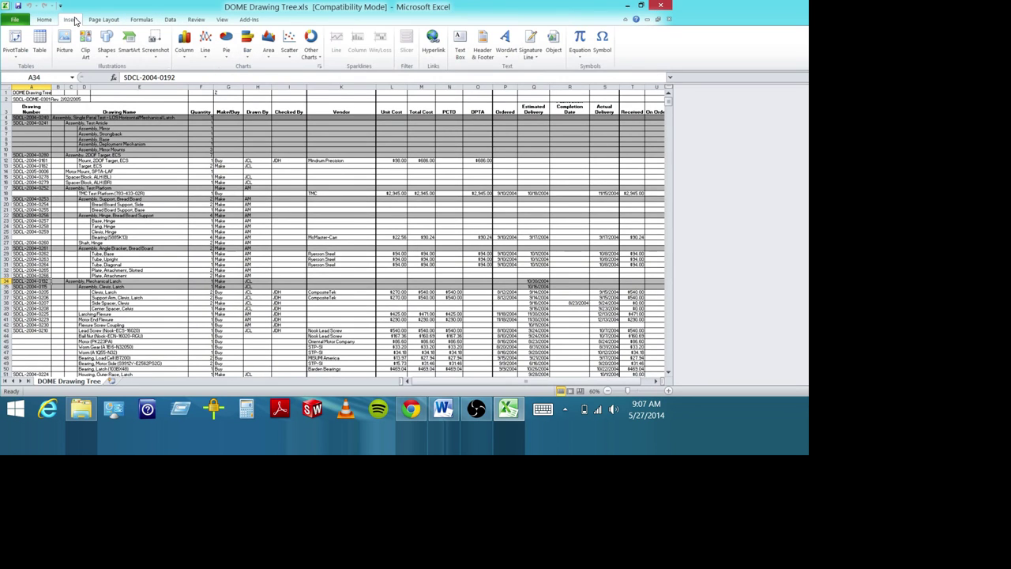
left_click(93, 20)
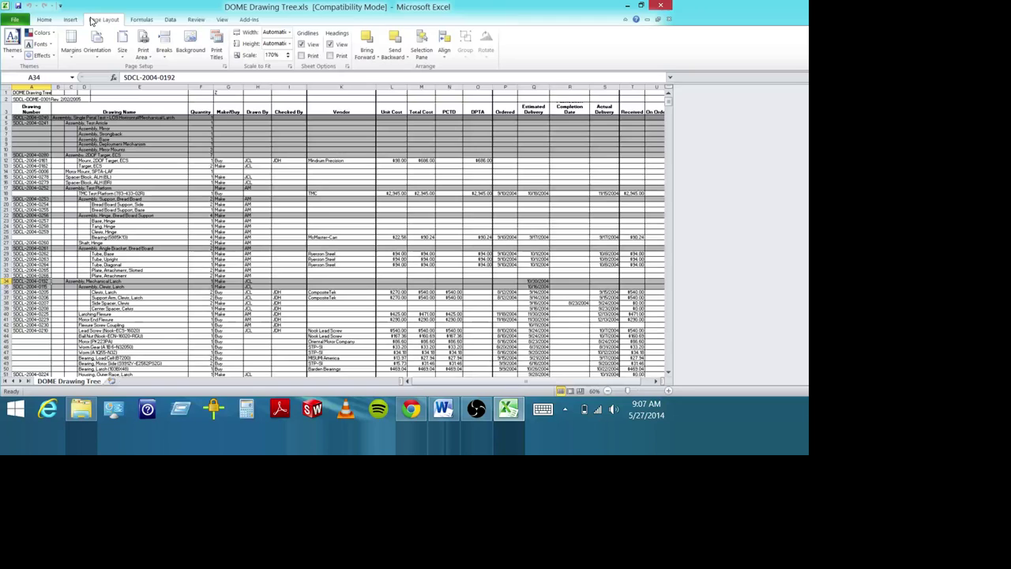
left_click(141, 20)
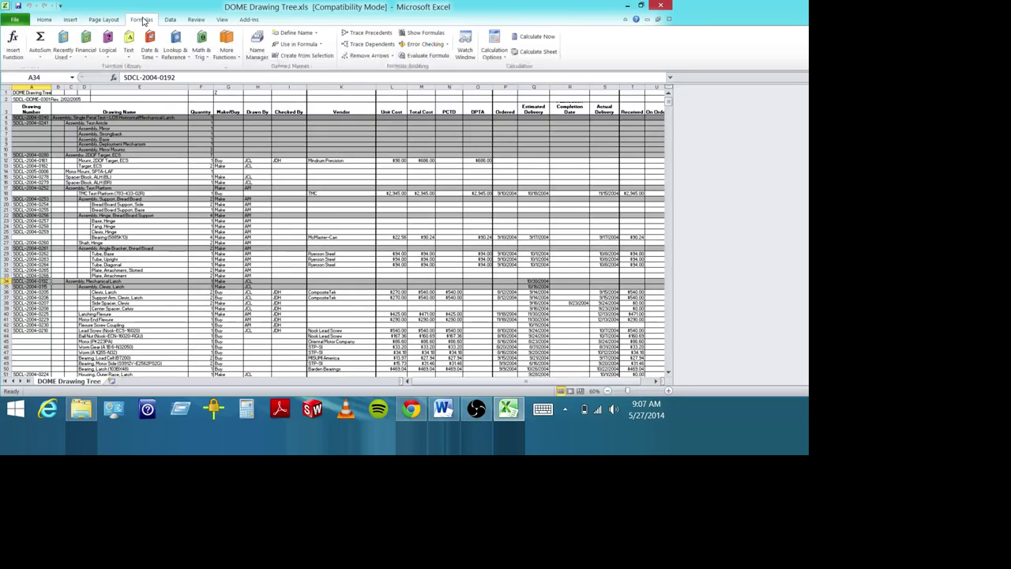
left_click(219, 20)
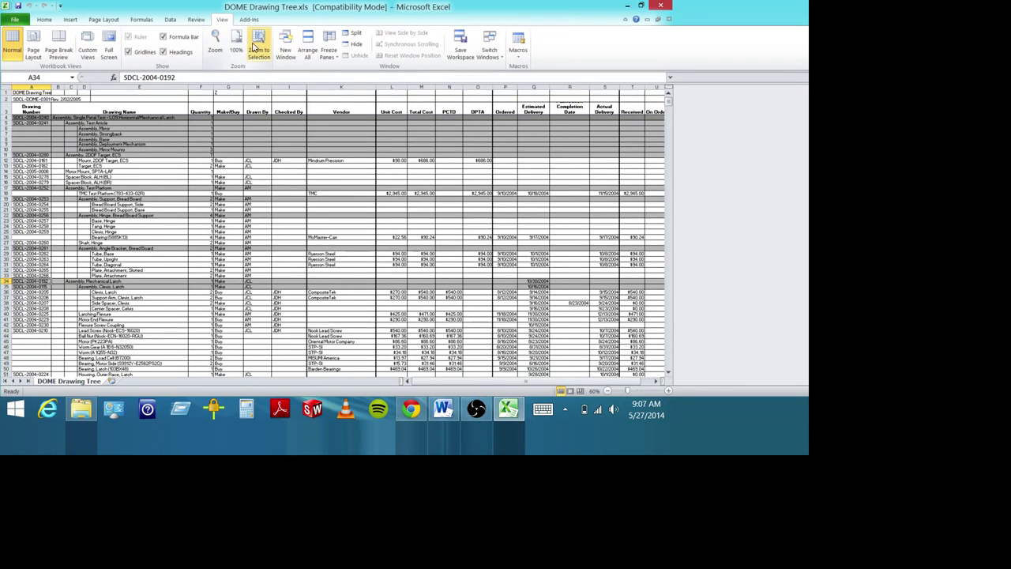
Step: Set the DOME Drawing Tree sheet zoom to 200%
left_click(216, 46)
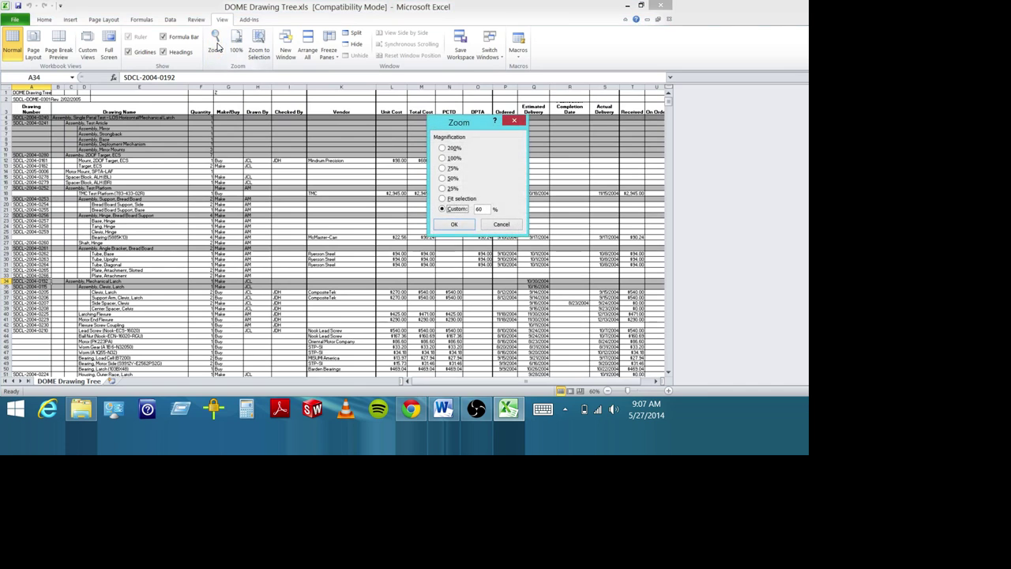
left_click(442, 148)
left_click(454, 225)
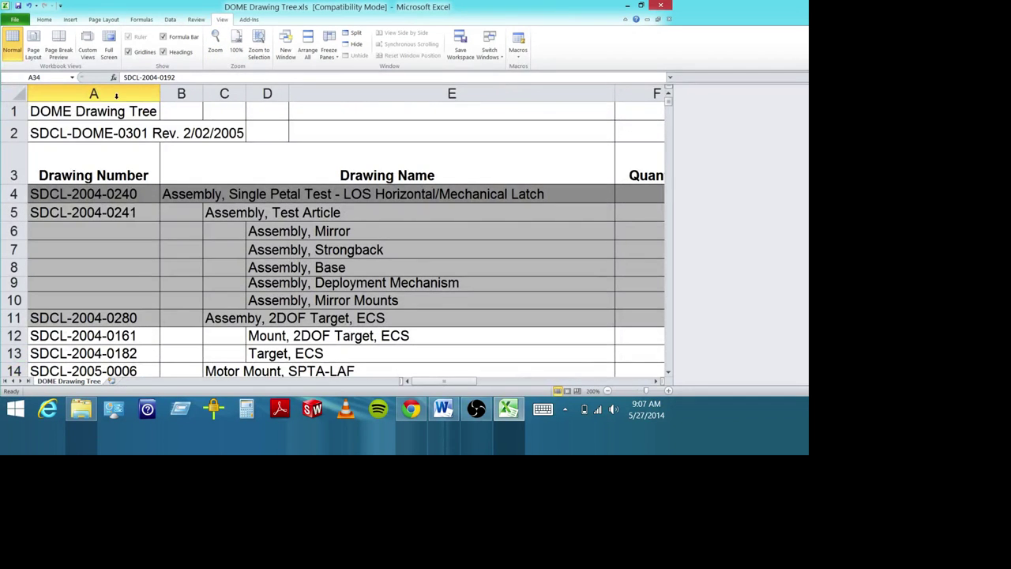
Step: Inspect drawing numbers SDCL-2004-0241, SDCL-2004-0161 and SDCL-2004-0280 in cells A5, A12 and A11
scroll(109, 207, "down", 1)
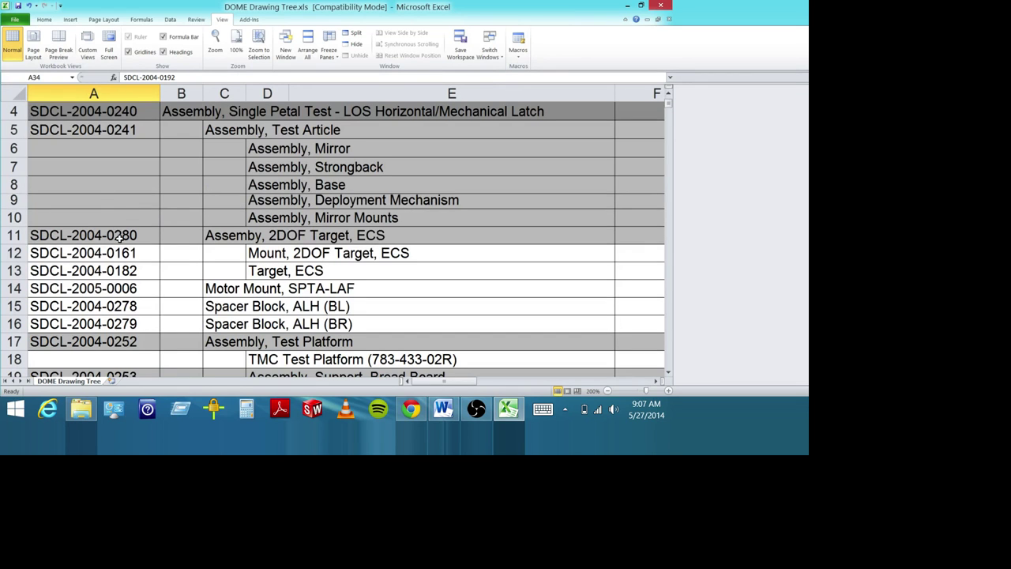
scroll(91, 225, "up", 1)
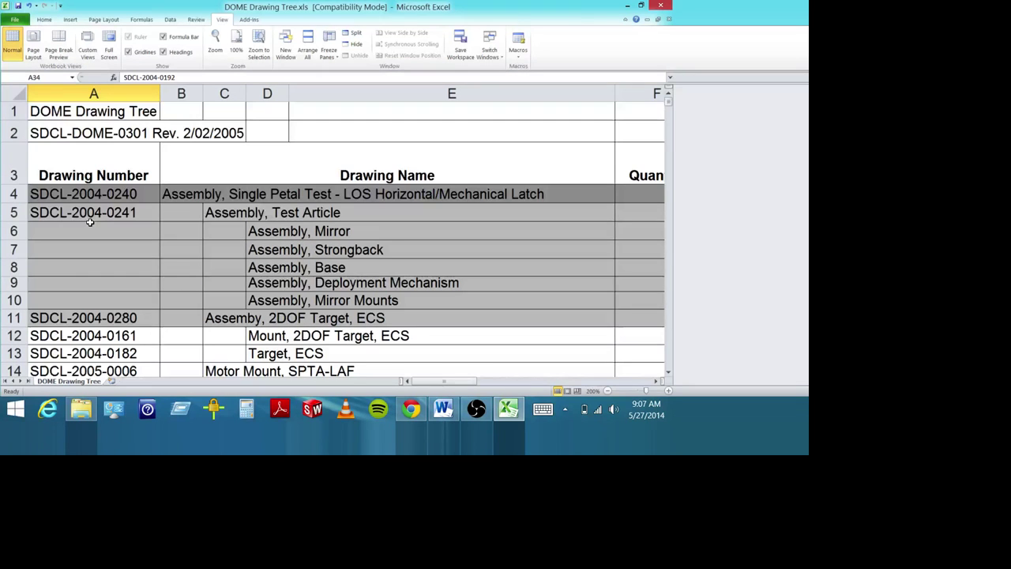
left_click(67, 214)
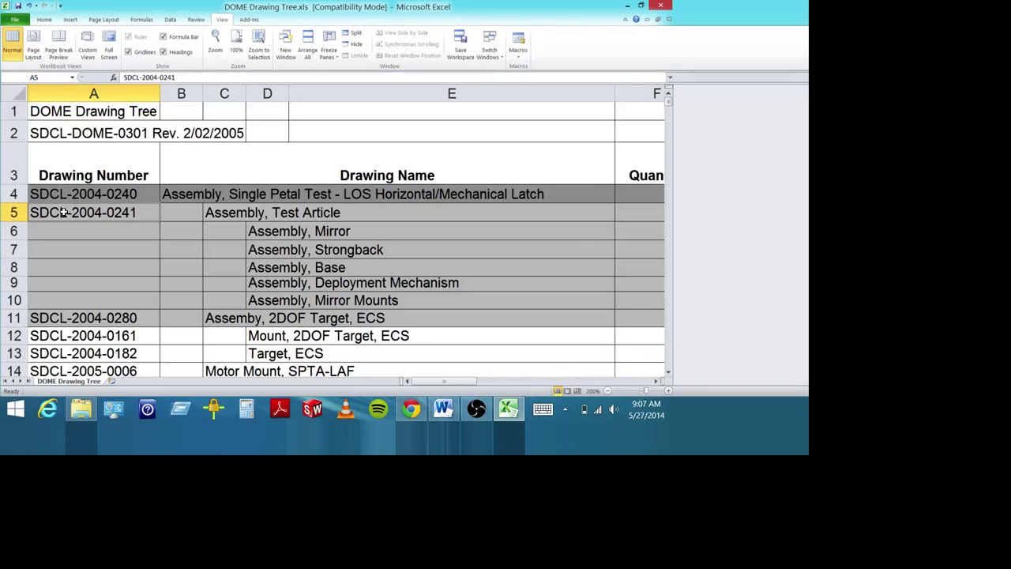
left_click(88, 336)
scroll(109, 319, "down", 1)
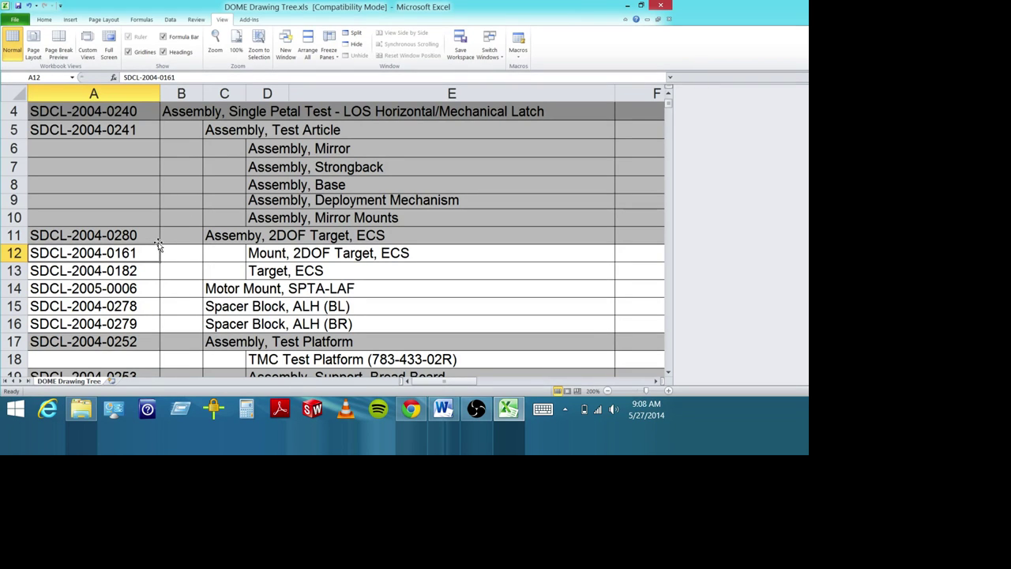
left_click(107, 238)
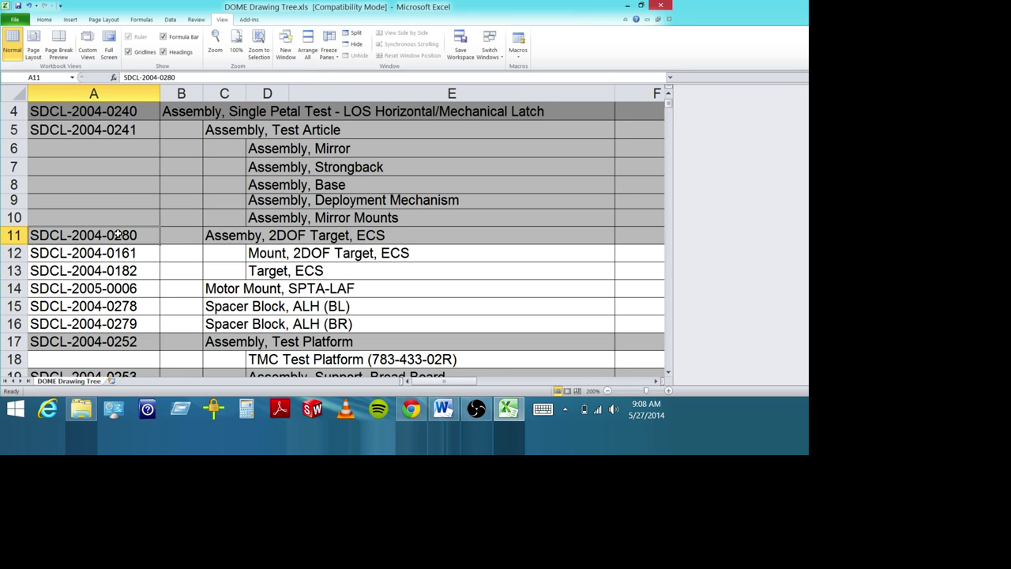
left_click(116, 243)
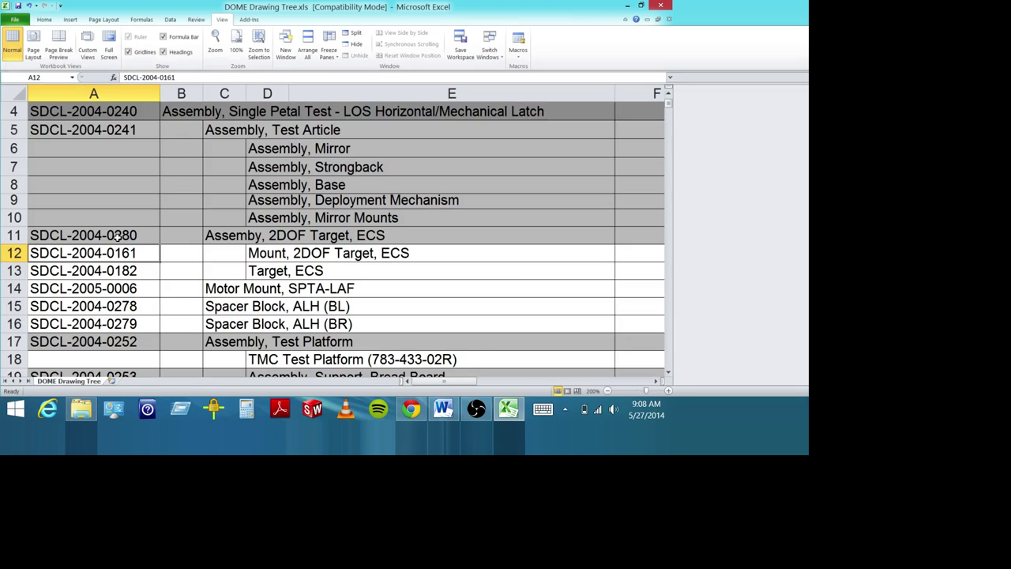
Step: Select the 2DOF Target assembly name in C11 and scroll around the sheet
left_click(226, 241)
scroll(233, 210, "up", 1)
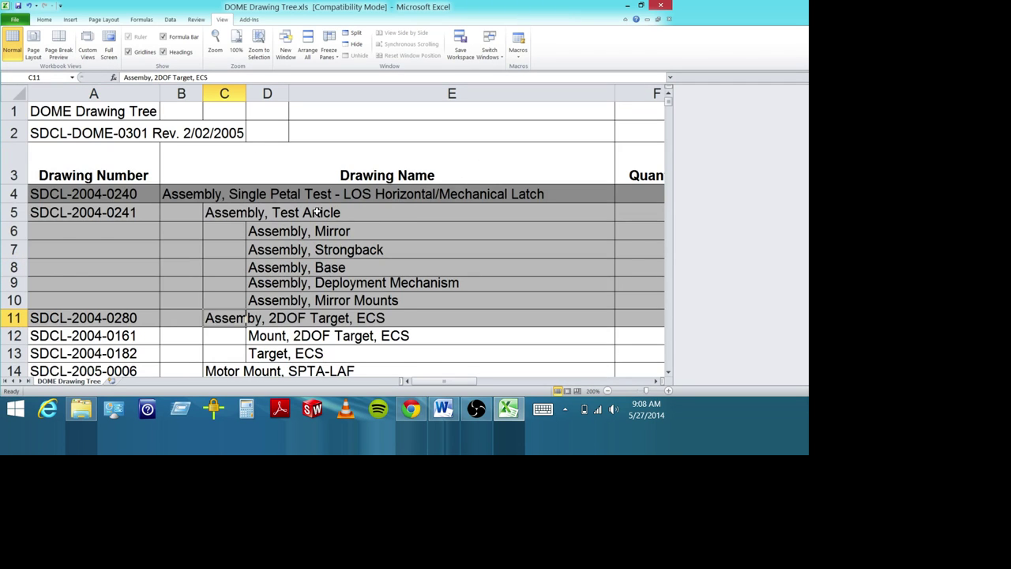
scroll(316, 211, "down", 2)
scroll(319, 198, "up", 1)
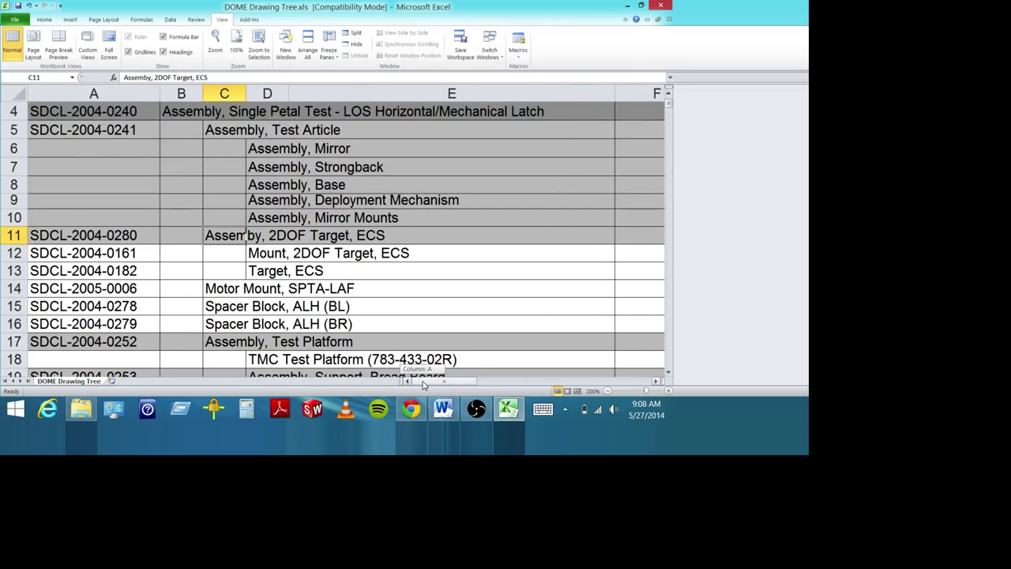
left_click_drag(424, 385, 471, 385)
scroll(480, 280, "up", 1)
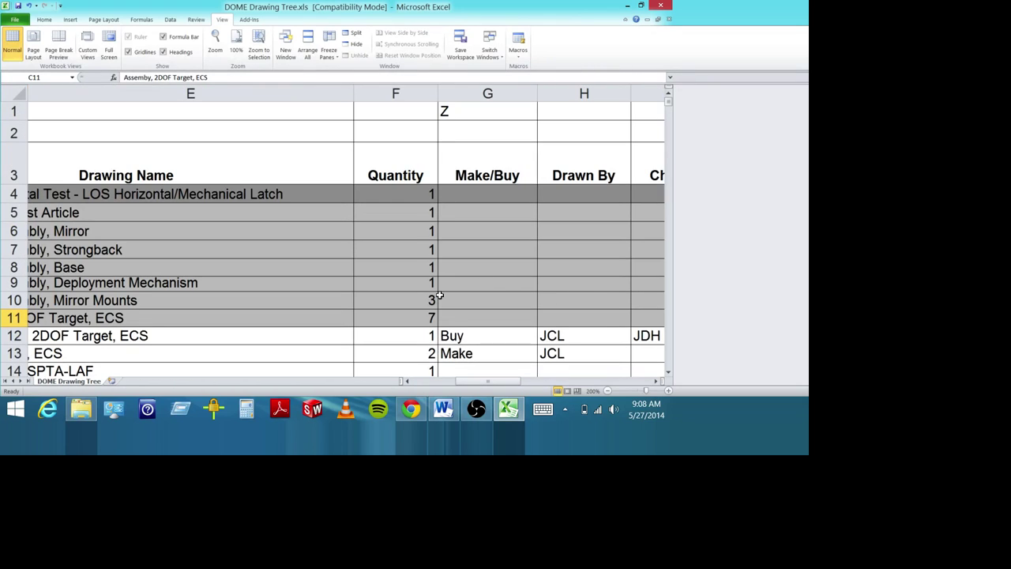
scroll(533, 218, "down", 1)
scroll(481, 257, "up", 1)
scroll(512, 302, "down", 1)
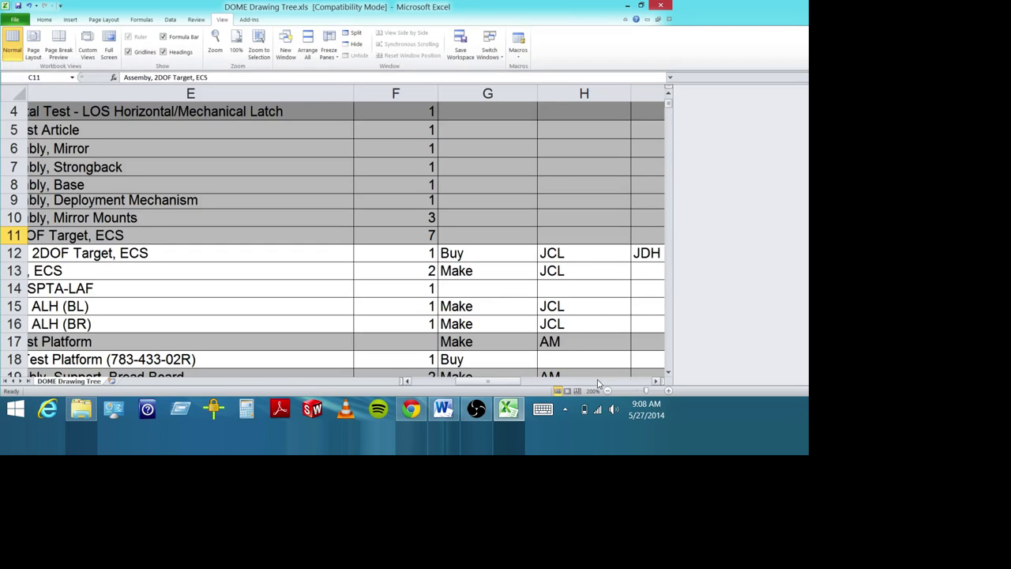
Step: Scroll right to reveal the Vendor, cost, DPTA, delivery date and Pending columns
left_click(655, 381)
scroll(643, 327, "up", 1)
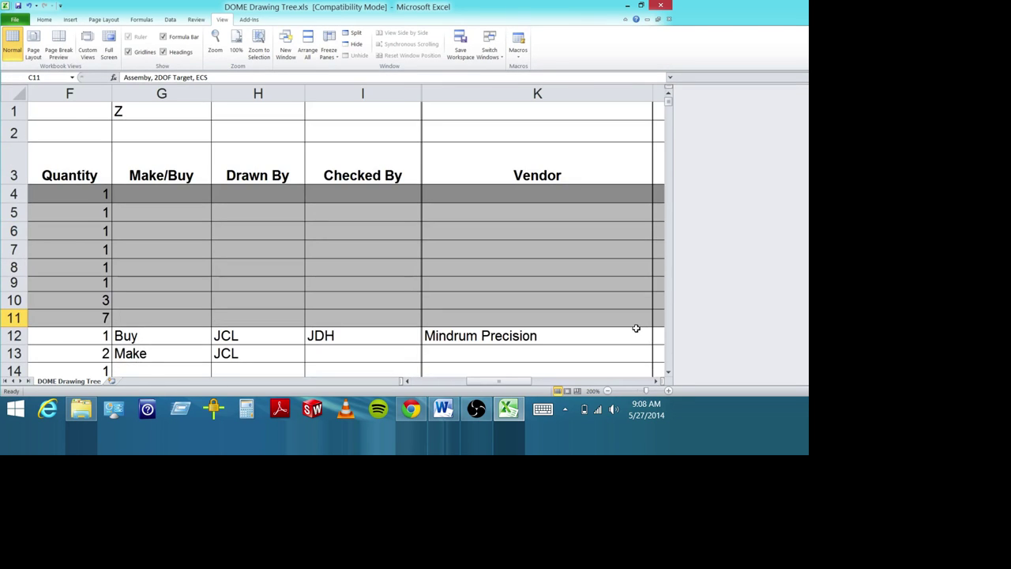
scroll(635, 328, "down", 1)
scroll(608, 294, "up", 1)
left_click(656, 381)
left_click(656, 382)
left_click(656, 381)
left_click(656, 382)
left_click(656, 382)
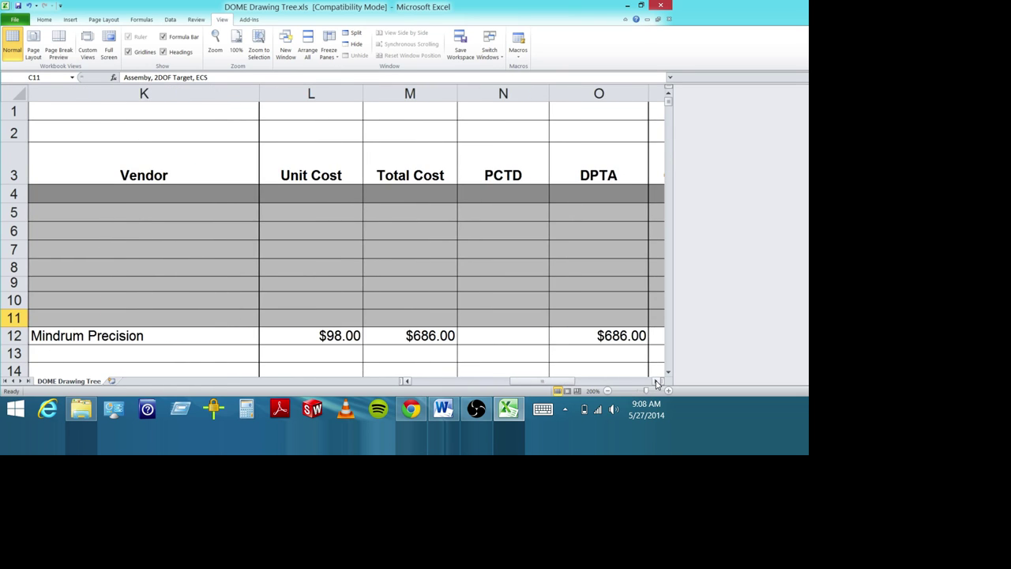
left_click(657, 381)
left_click(658, 382)
left_click(658, 381)
left_click(657, 382)
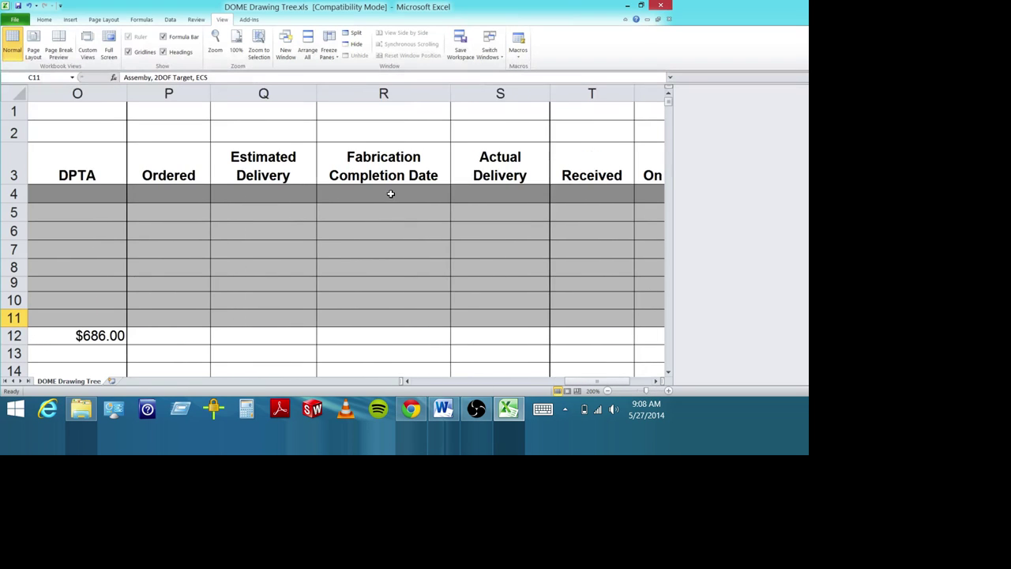
left_click(656, 381)
left_click(656, 382)
left_click(656, 382)
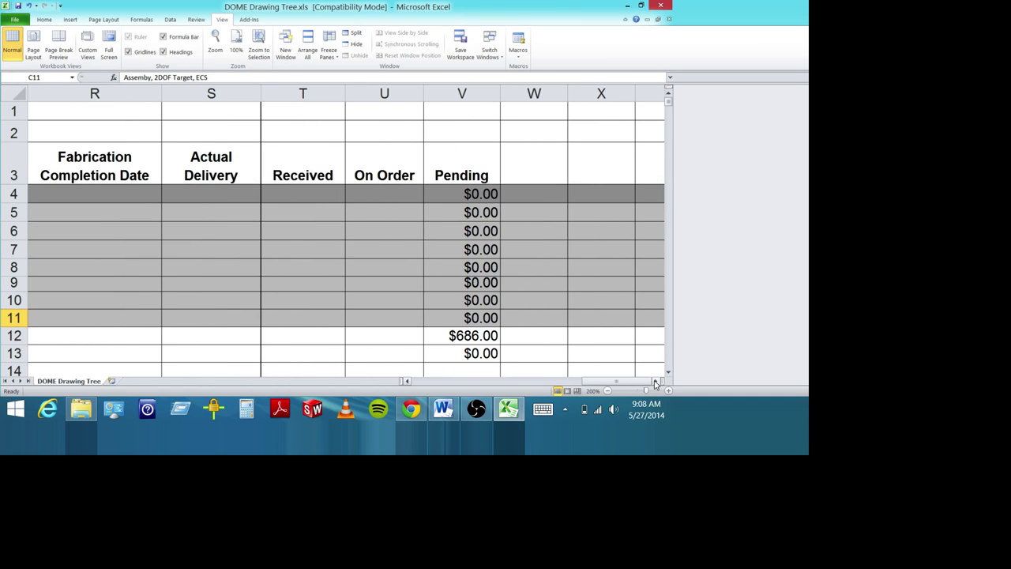
scroll(442, 259, "down", 2)
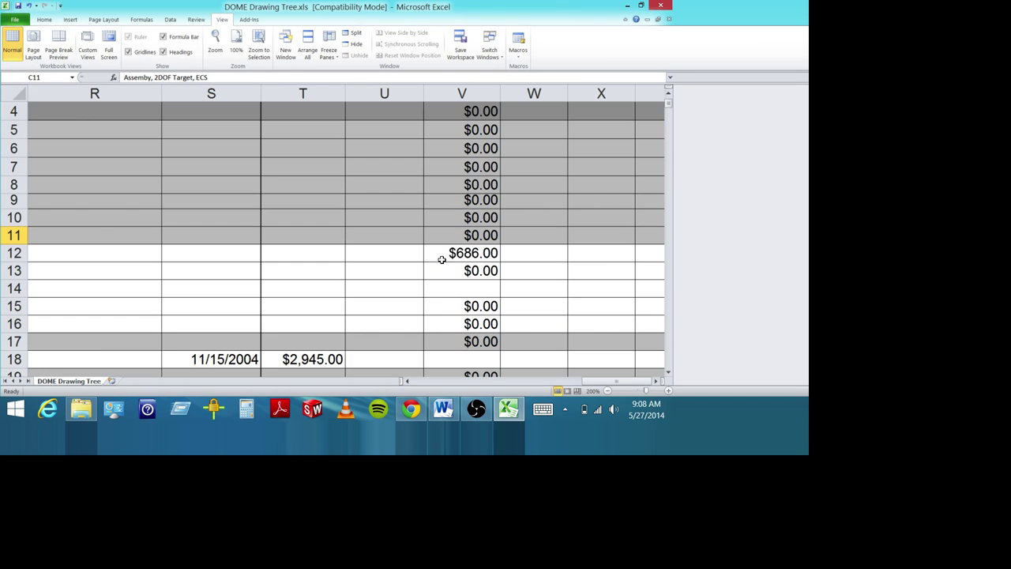
left_click_drag(584, 380, 411, 385)
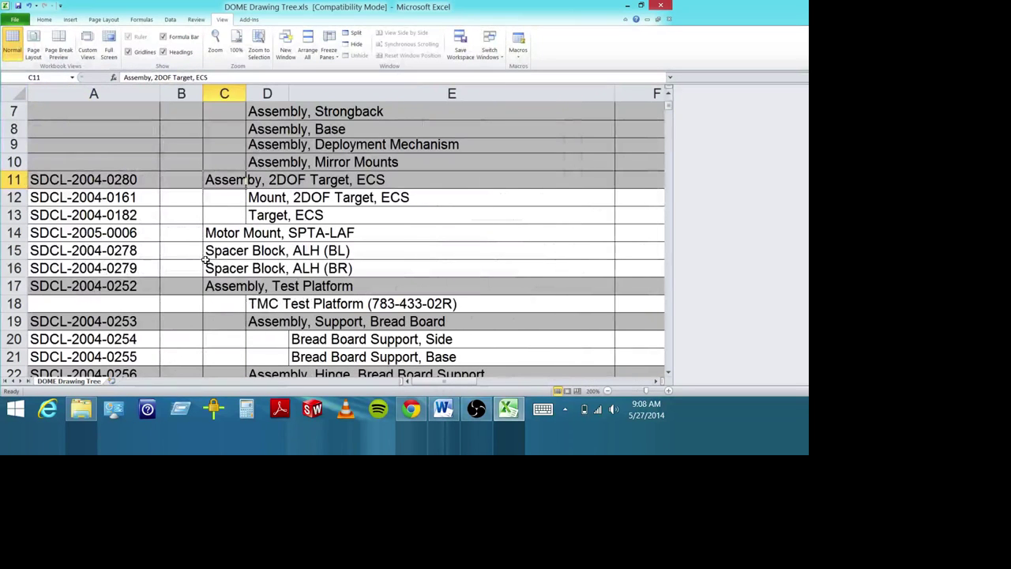
Step: Close the DOME Drawing Tree and Excel, then open QB50-CU-5001 Master Parts List.xlsx
left_click(663, 6)
left_click(663, 6)
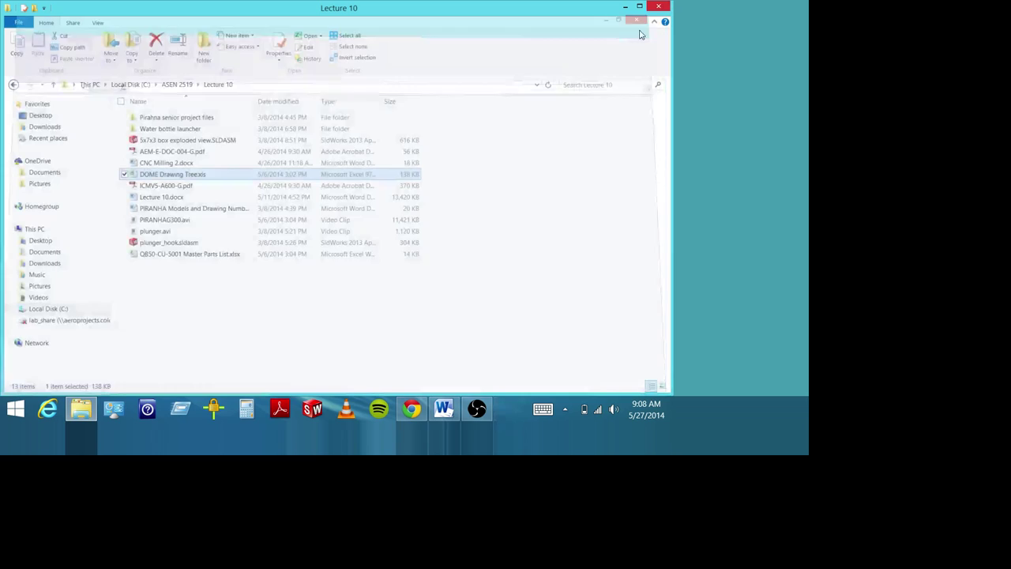
double_click(177, 254)
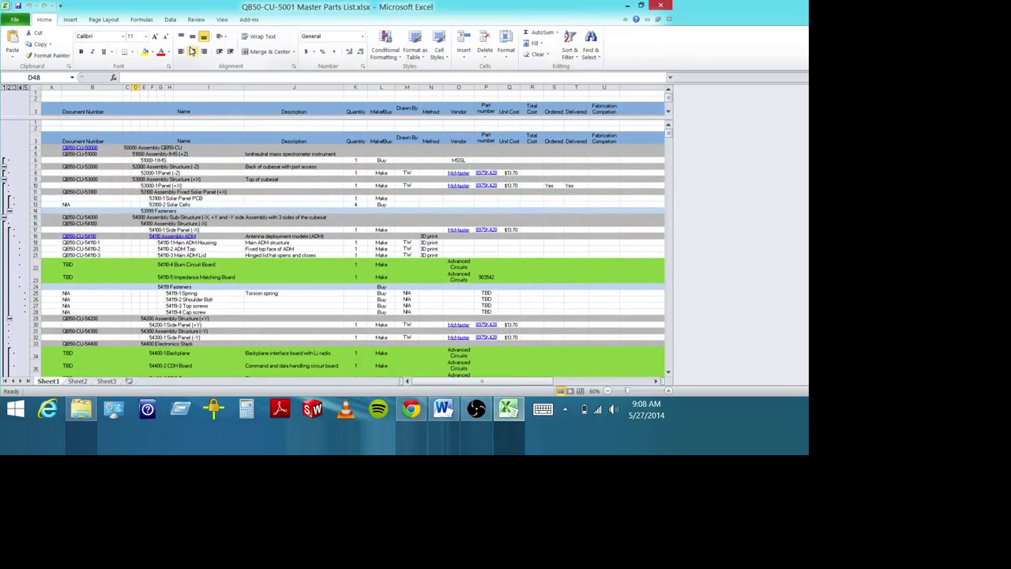
left_click(220, 19)
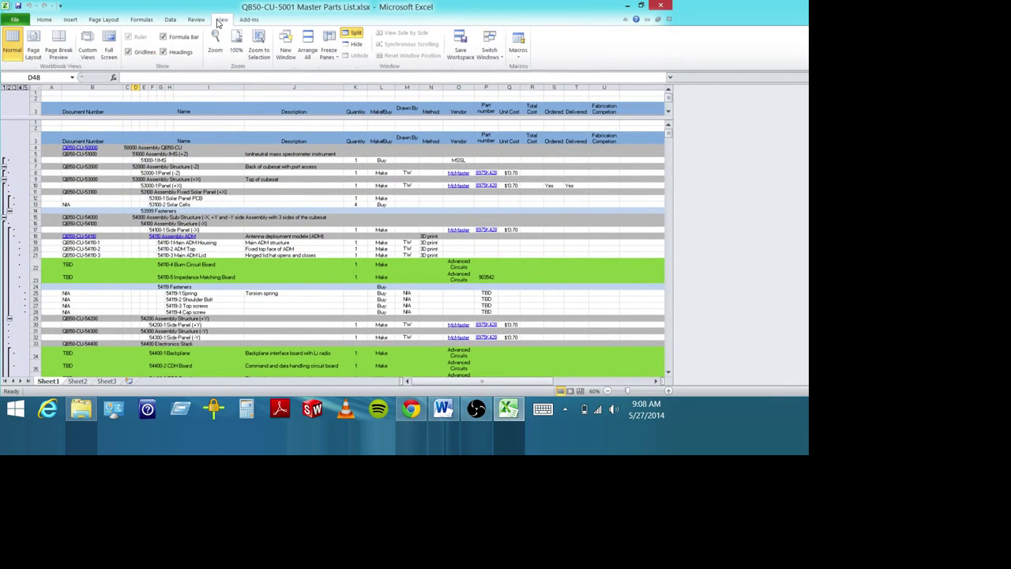
Step: Set the Master Parts List zoom to 100% and select document number QB50-CU-51000
left_click(215, 43)
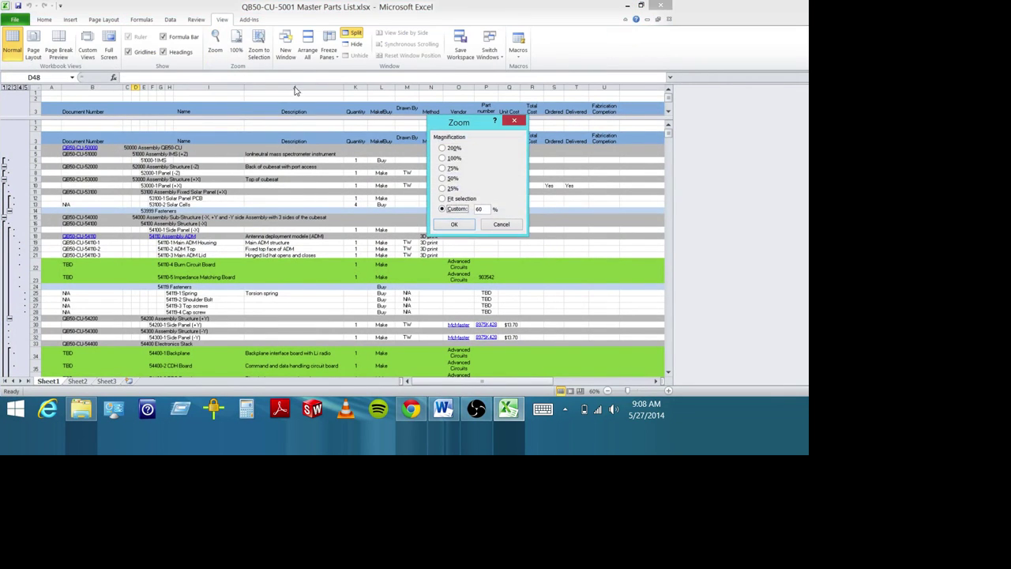
left_click(449, 158)
left_click(454, 224)
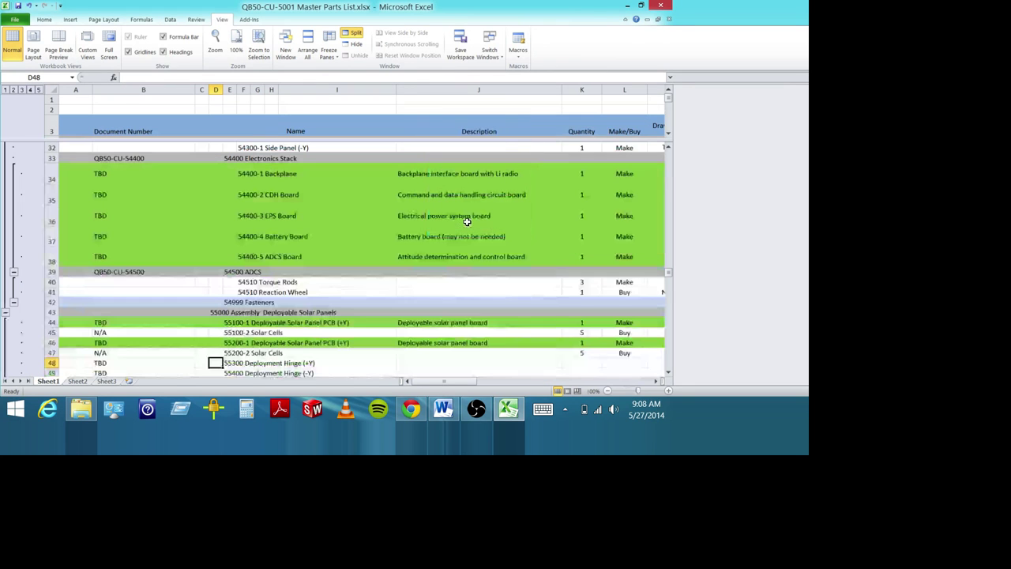
scroll(135, 211, "down", 2)
scroll(136, 211, "up", 7)
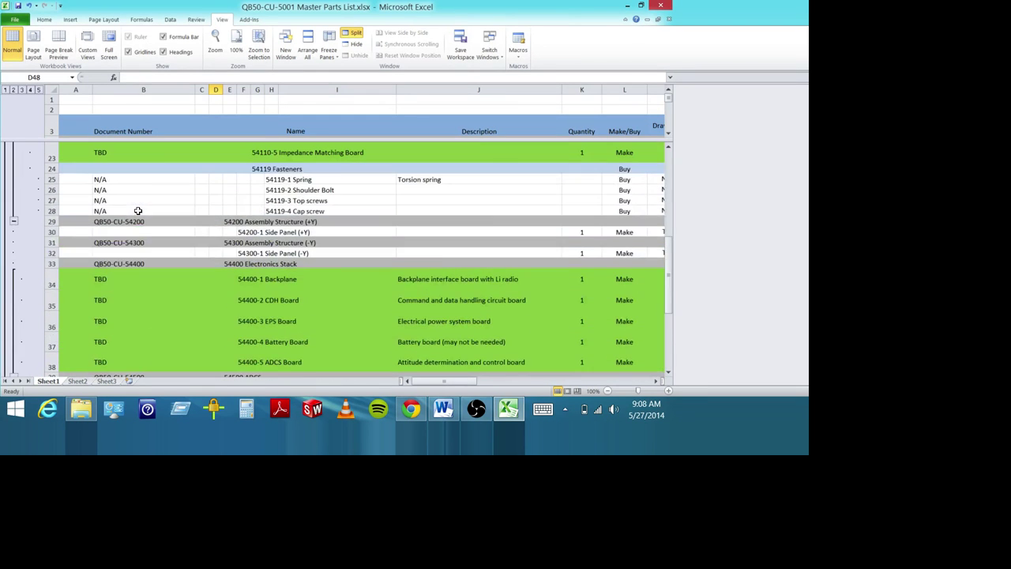
scroll(137, 210, "up", 5)
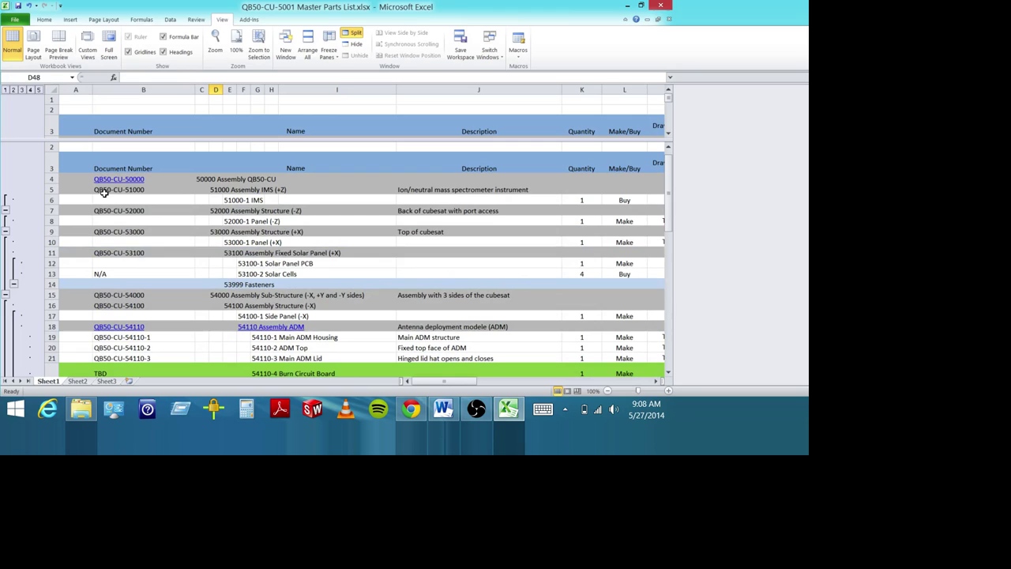
left_click(104, 190)
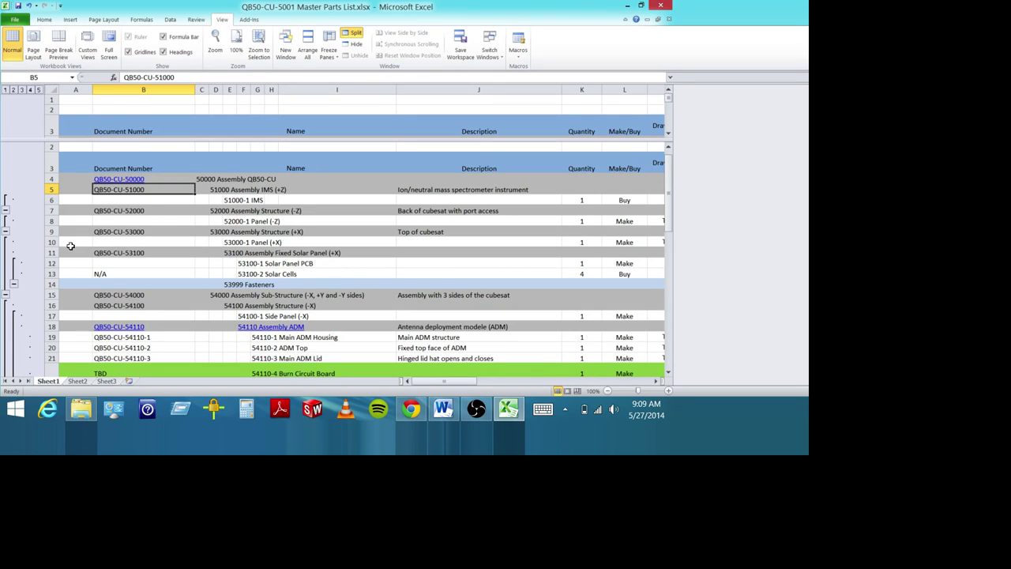
Step: Inspect the IMS, 50000 Assembly, QB50-CU-54110, 53999 Fasteners and QB50-CU-52000 entries
left_click(230, 191)
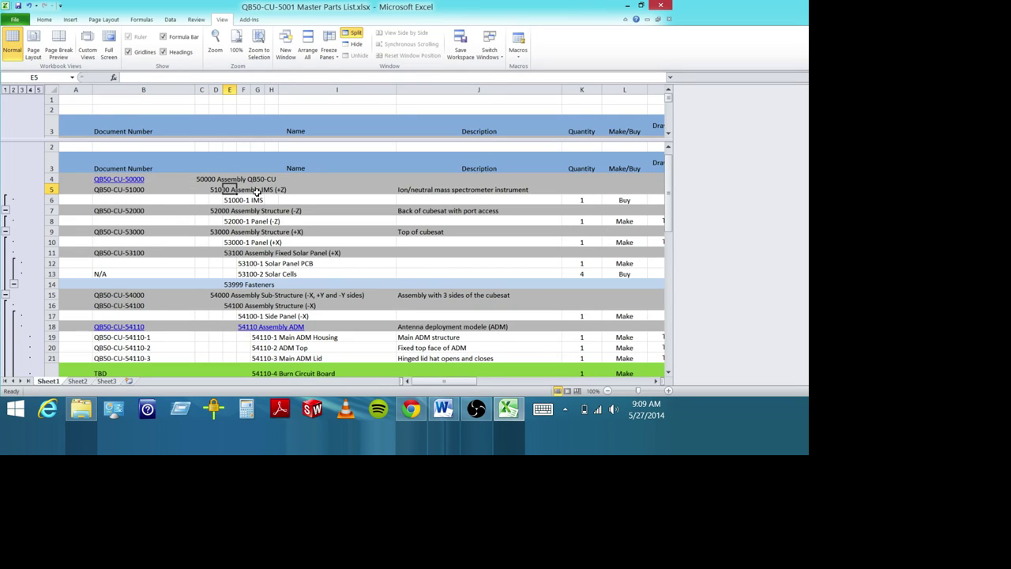
left_click(218, 193)
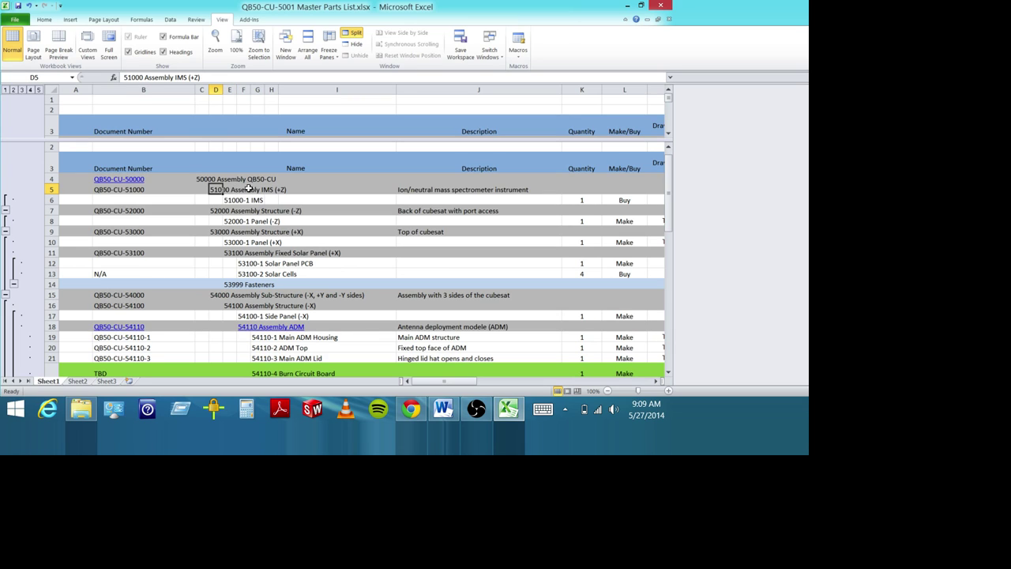
left_click(200, 189)
left_click(202, 179)
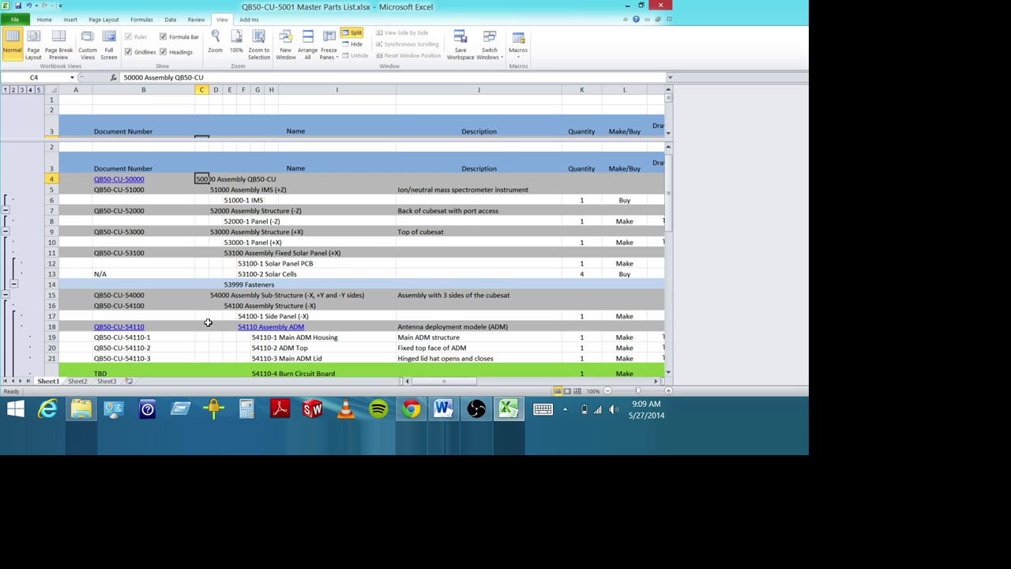
left_click(168, 326)
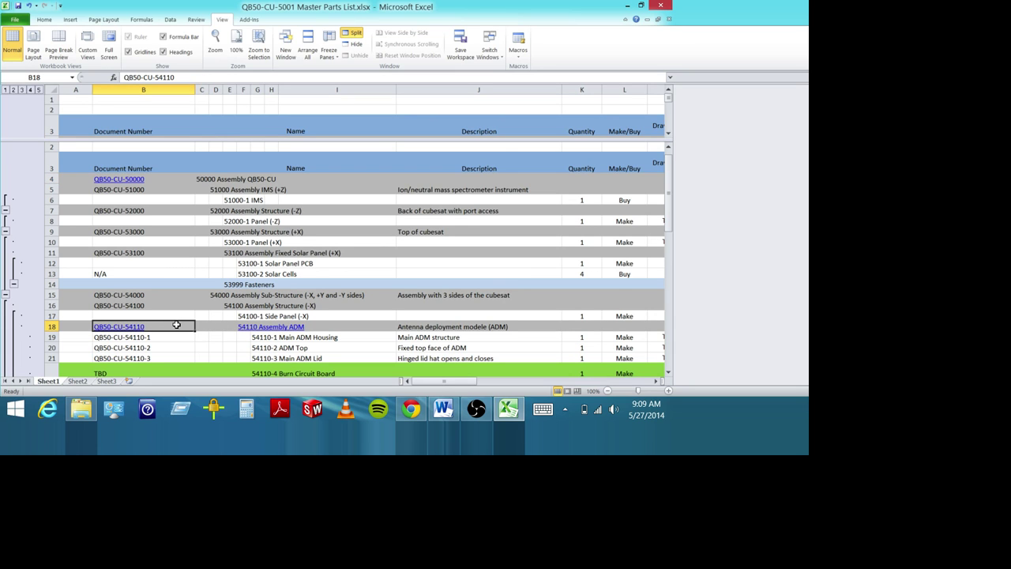
scroll(199, 317, "down", 3)
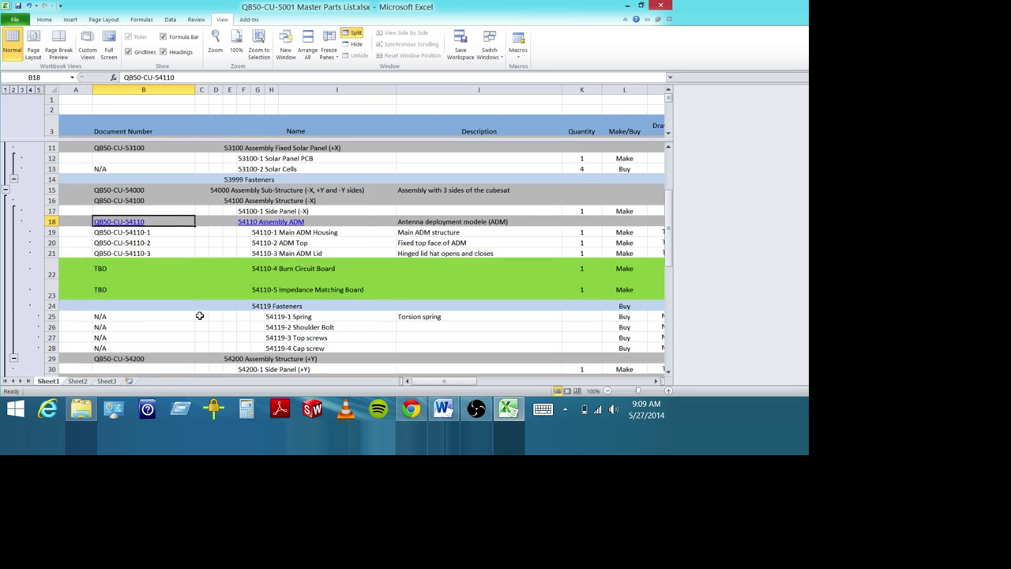
scroll(199, 316, "up", 3)
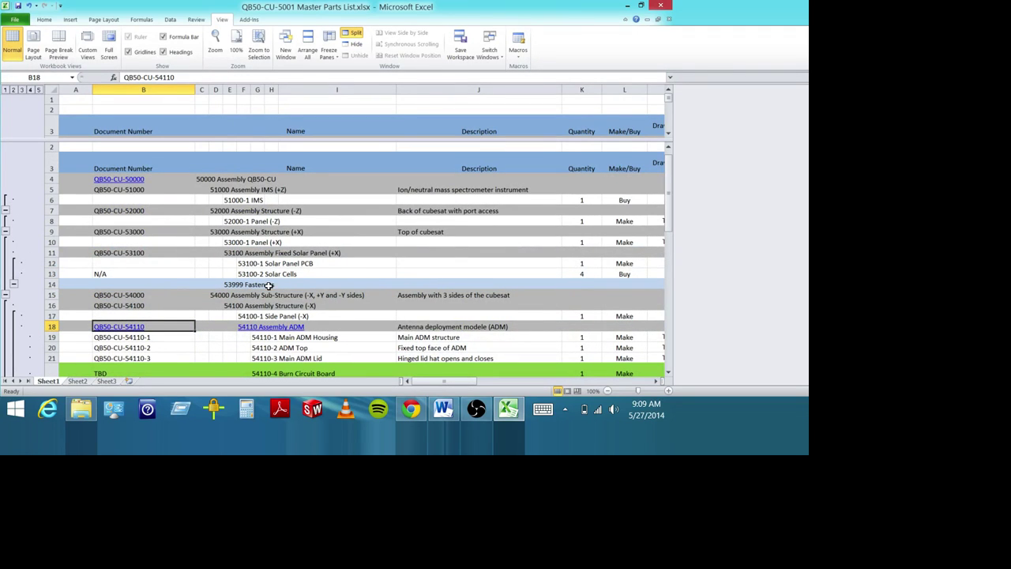
left_click(229, 286)
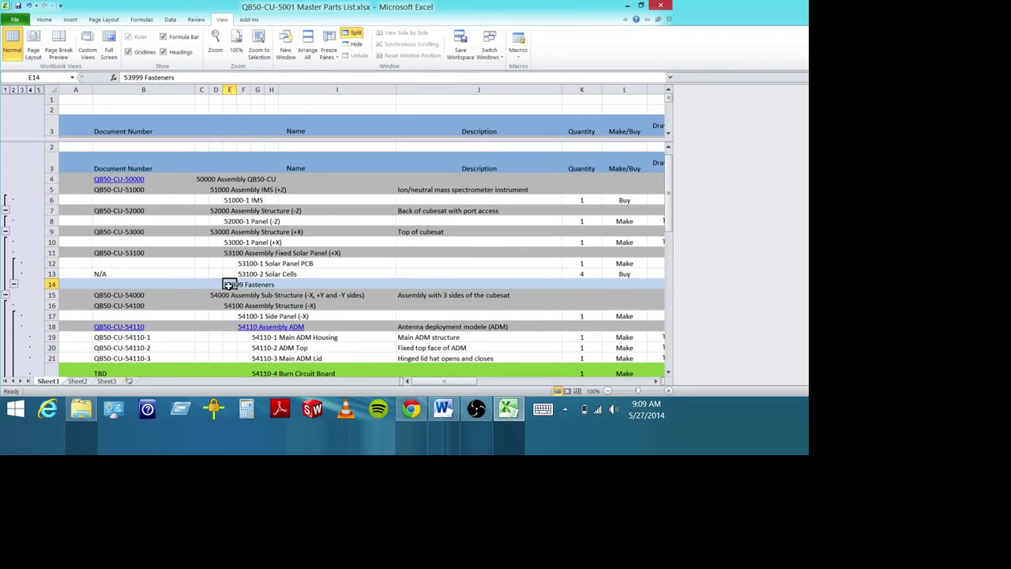
left_click(309, 295)
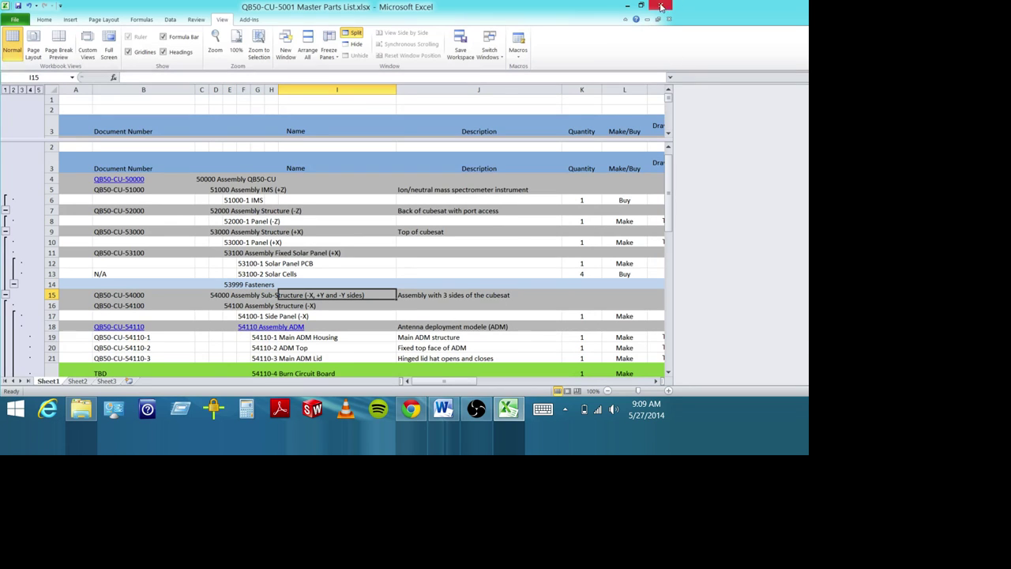
mouse_move(669, 21)
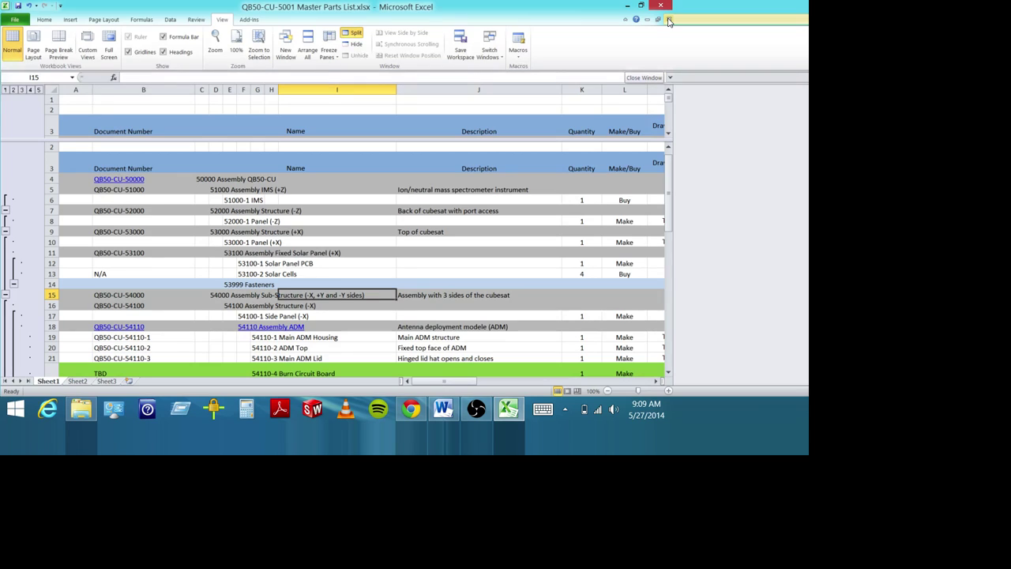
left_click(121, 212)
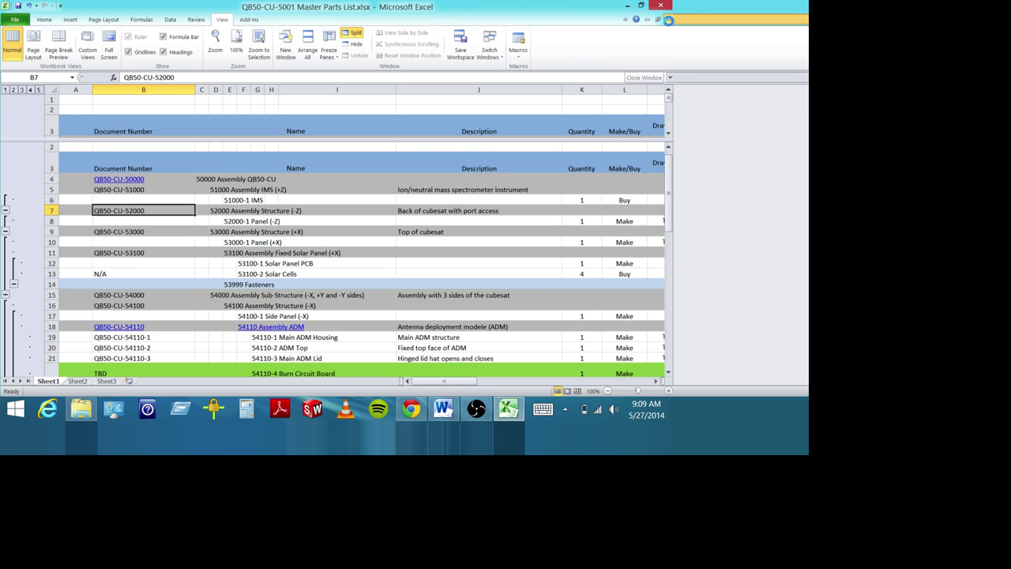
Step: Close the Master Parts List and Excel, then open the PIRANHA Models and Drawing Numbering document
left_click(669, 21)
left_click(660, 4)
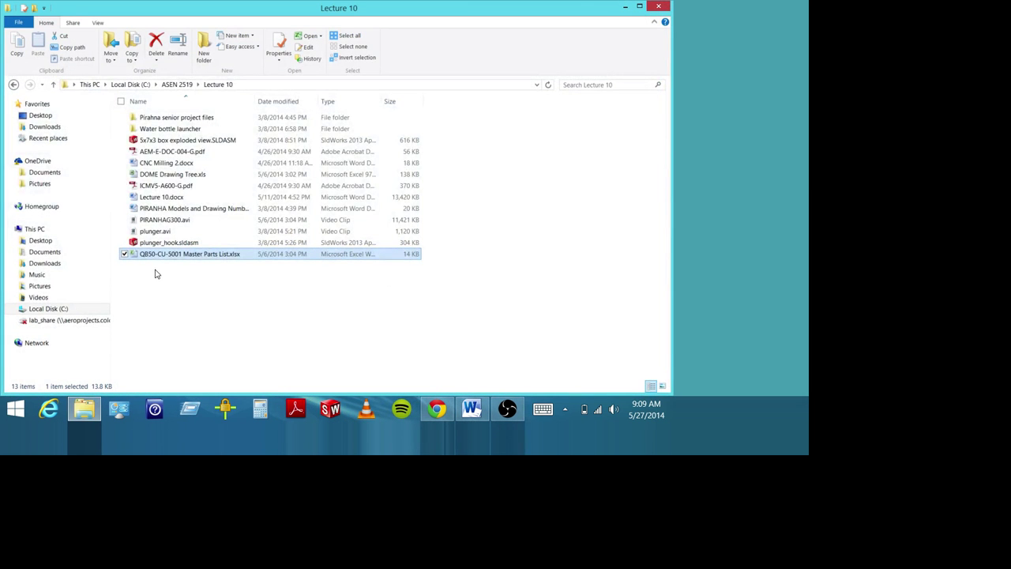
double_click(177, 209)
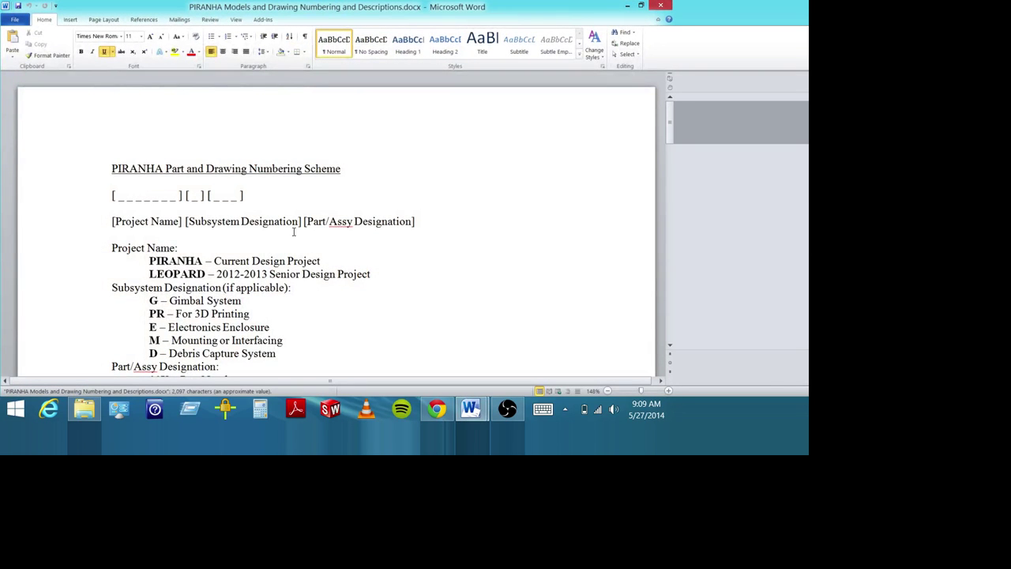
Step: Highlight the [Project Name] and Part/Assy Designation fields and step through the subsystem and 00X/50X lines
scroll(292, 237, "down", 3)
scroll(307, 215, "up", 2)
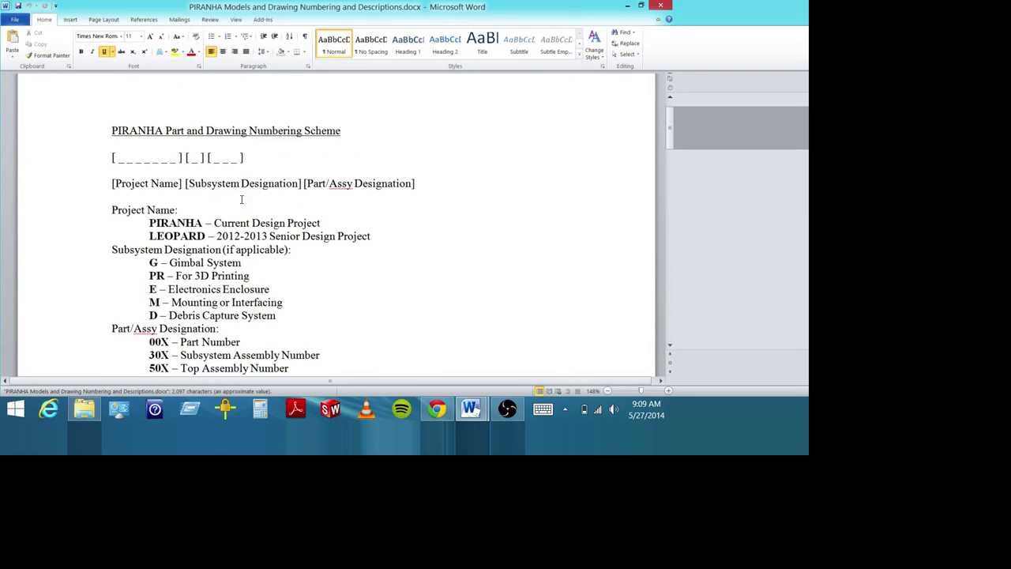
left_click_drag(117, 184, 182, 183)
left_click(176, 194)
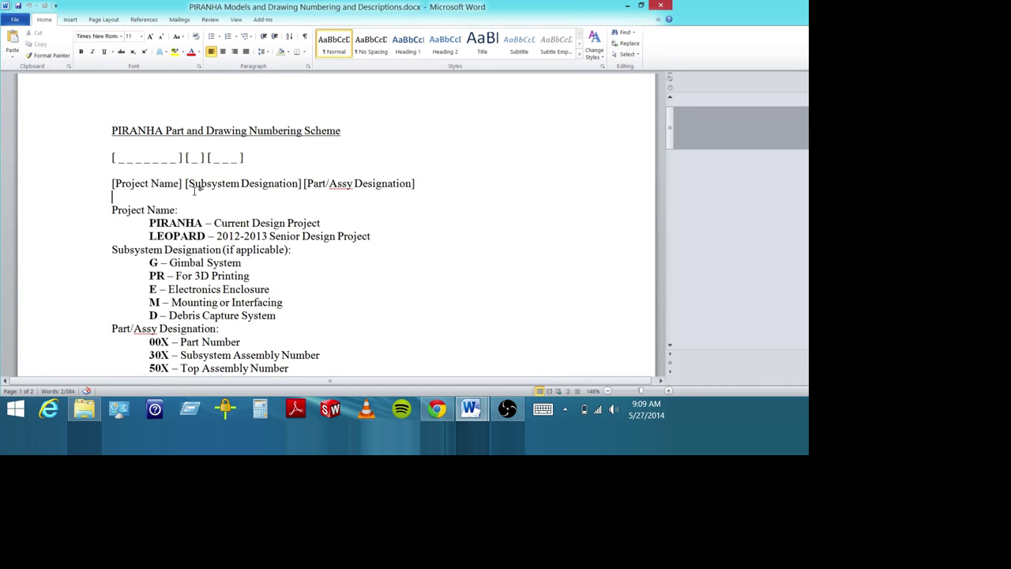
left_click(151, 276)
key("Down")
key("Down")
key("Down")
left_click_drag(308, 183, 412, 185)
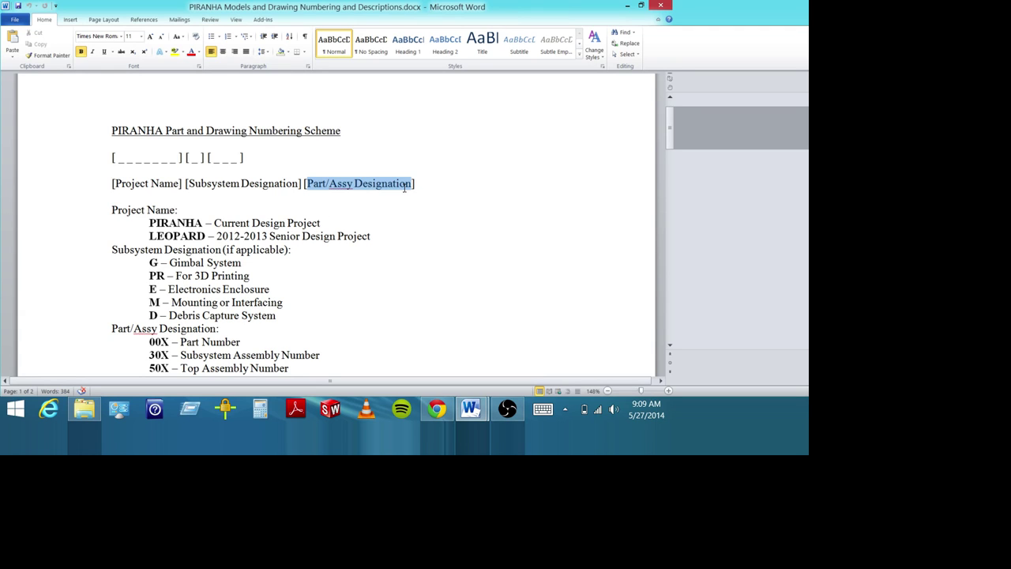
scroll(410, 186, "down", 1)
left_click(169, 303)
left_click(153, 303)
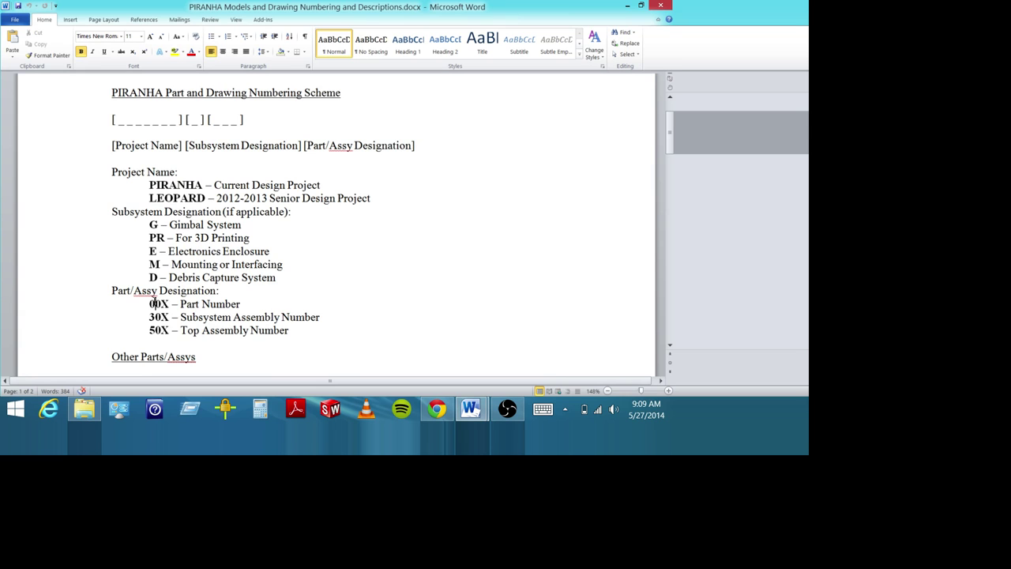
key("Down")
Step: Scroll through the Other Parts/Assys table of LEOPARDD DCS parts and assembly
scroll(212, 292, "down", 6)
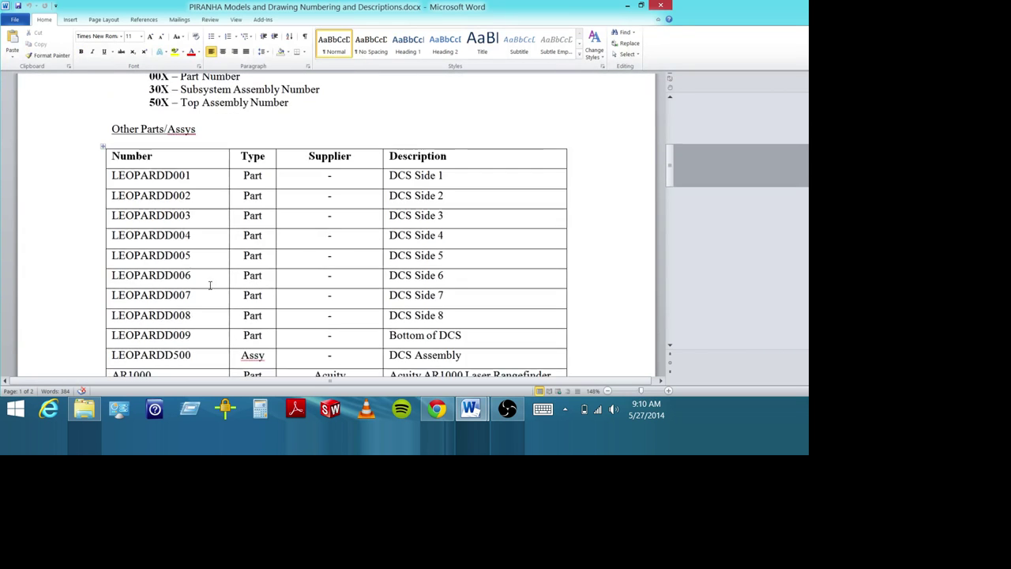
scroll(214, 273, "down", 8)
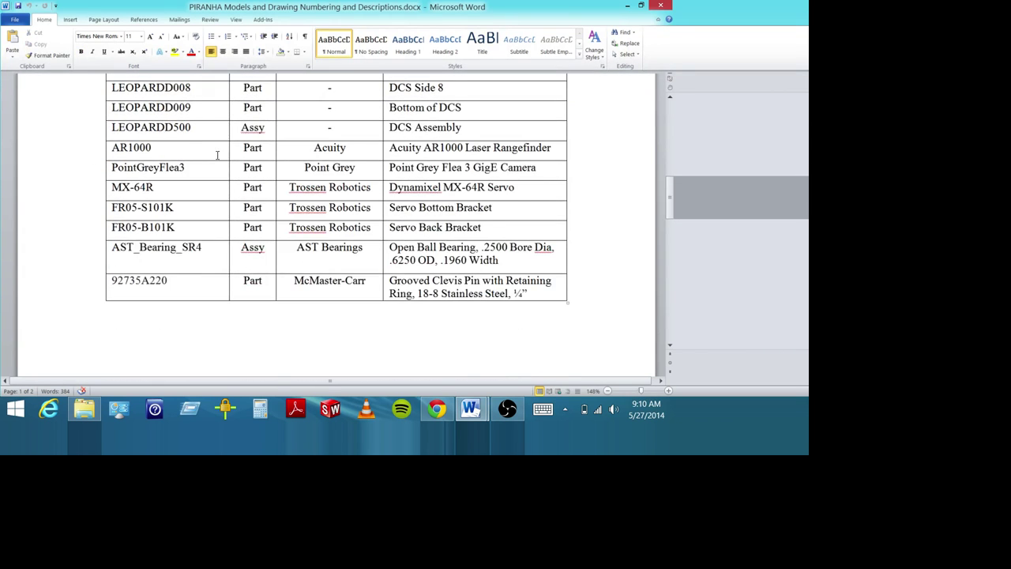
scroll(169, 177, "up", 4)
scroll(288, 320, "down", 10)
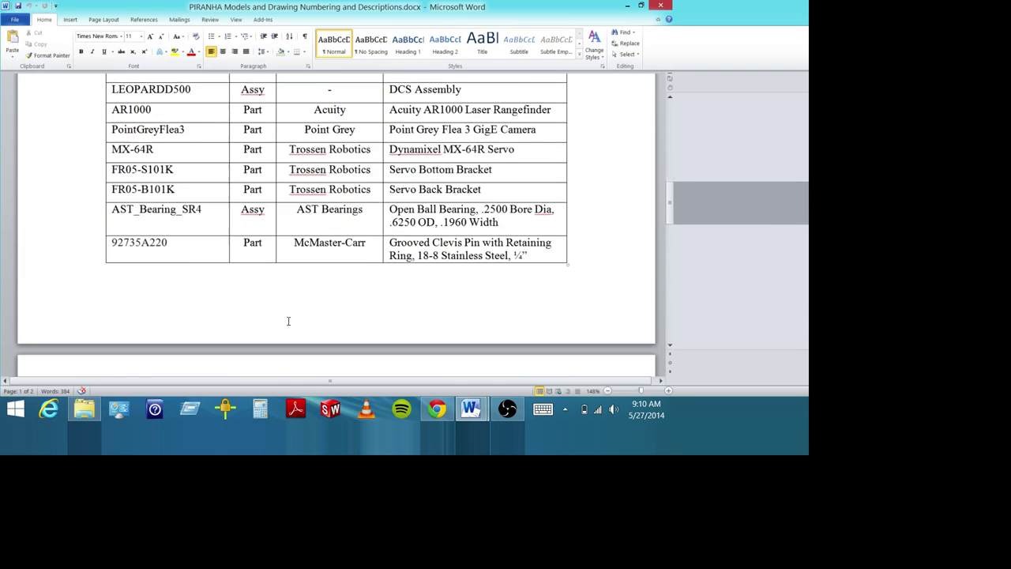
scroll(289, 314, "down", 15)
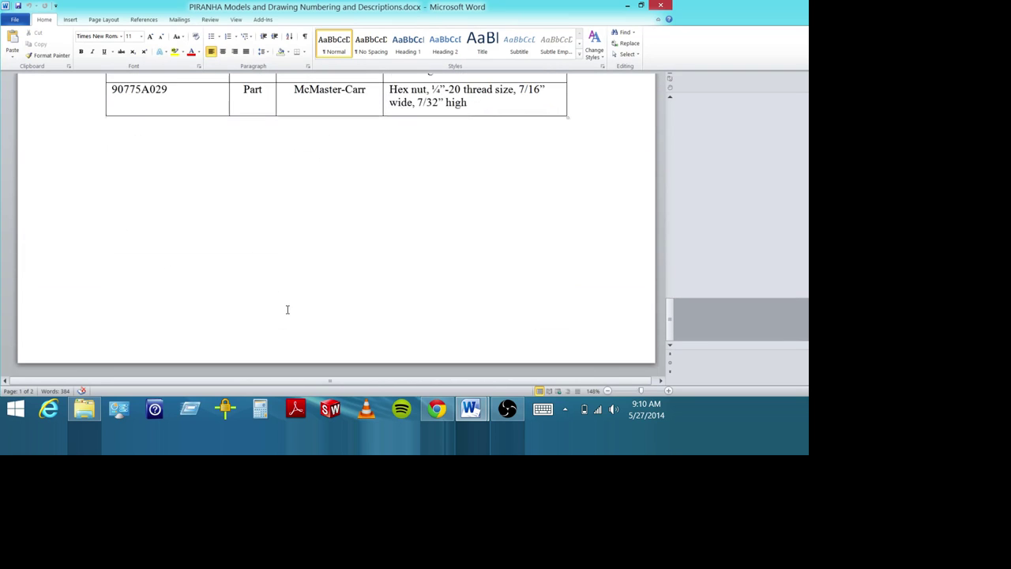
scroll(288, 308, "up", 8)
scroll(287, 309, "up", 8)
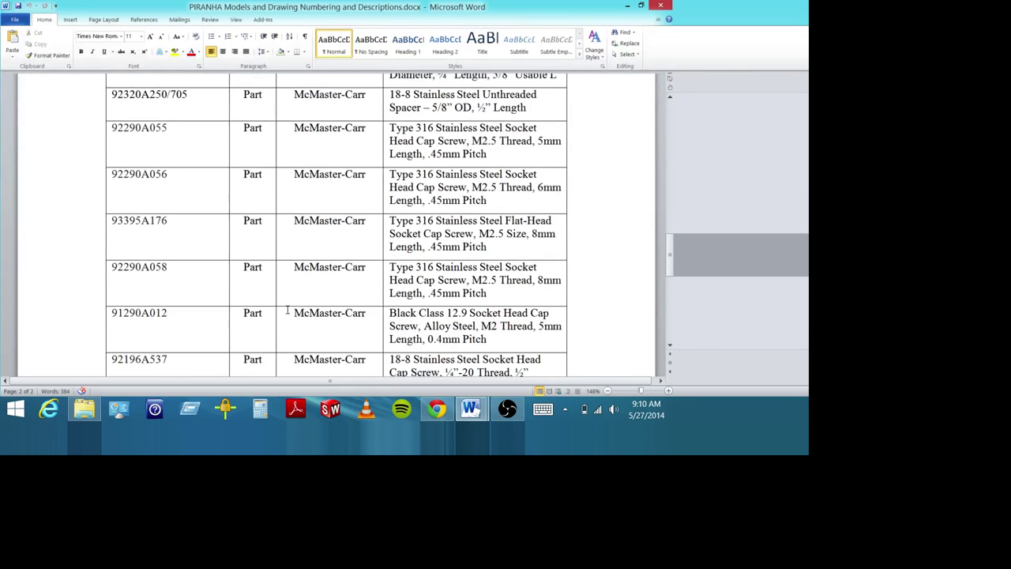
scroll(287, 309, "up", 20)
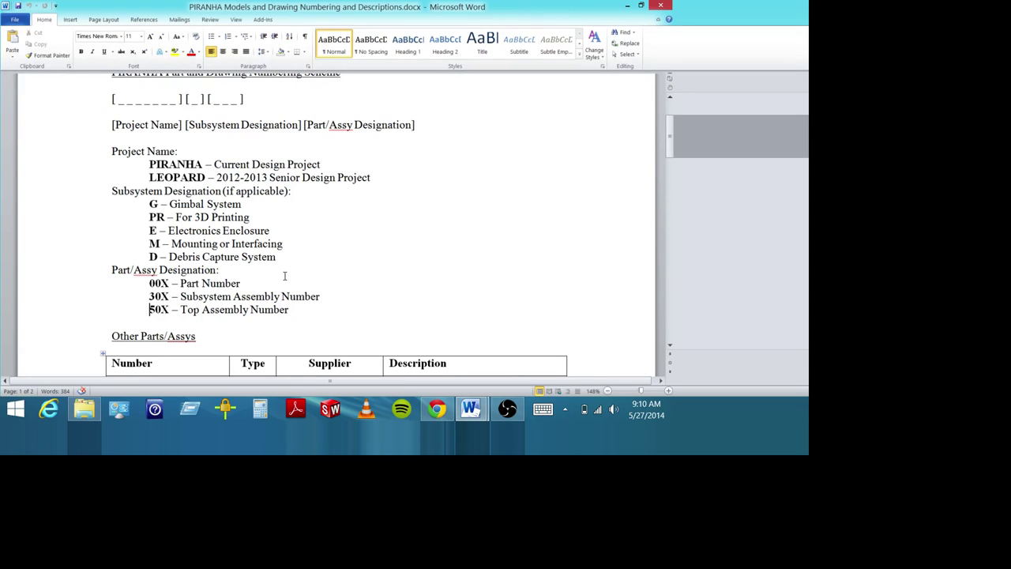
Step: Return to the top, close the PIRANHA document and minimize the 2519 Calendar window
scroll(259, 209, "up", 3)
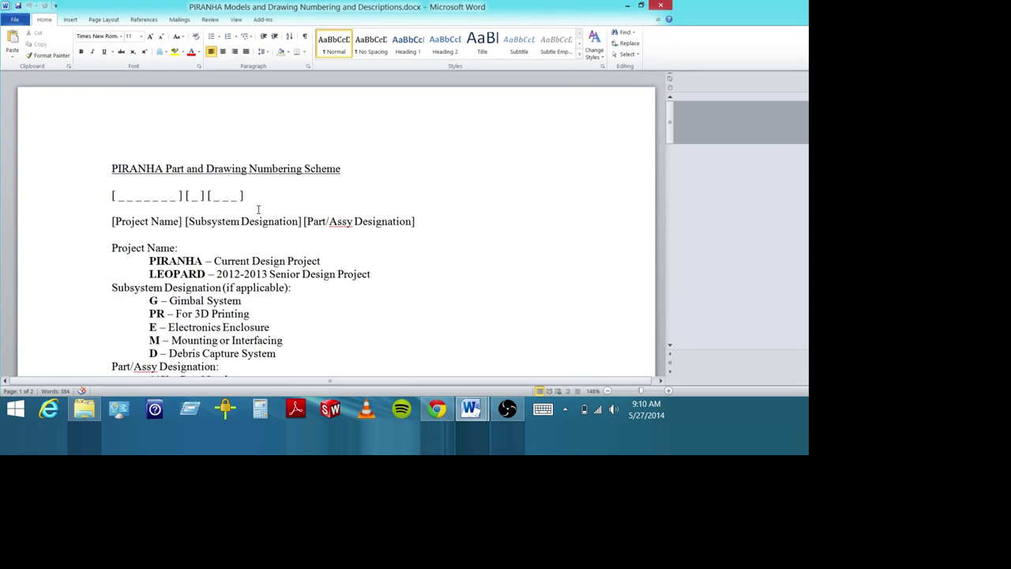
left_click(662, 7)
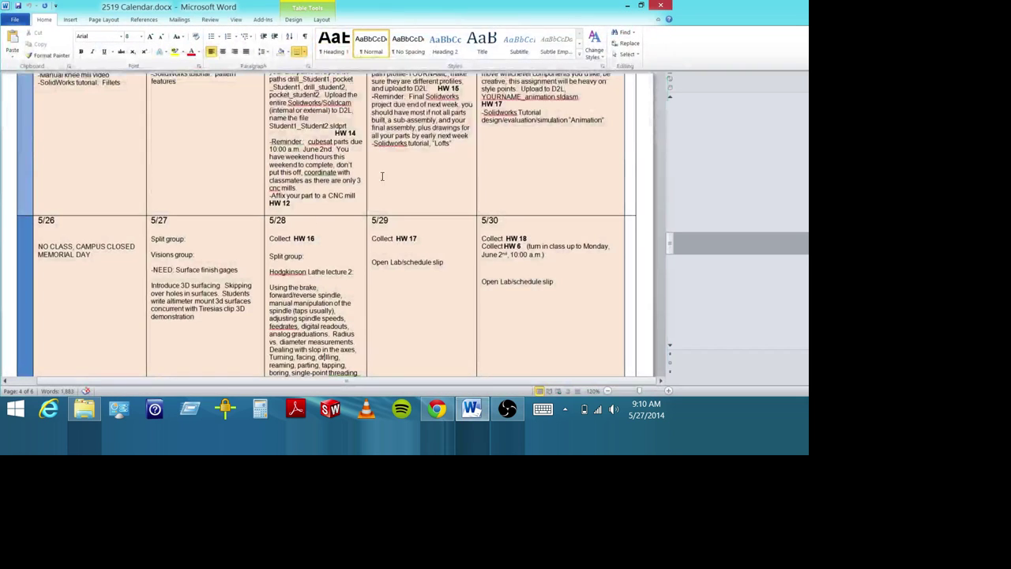
left_click(628, 6)
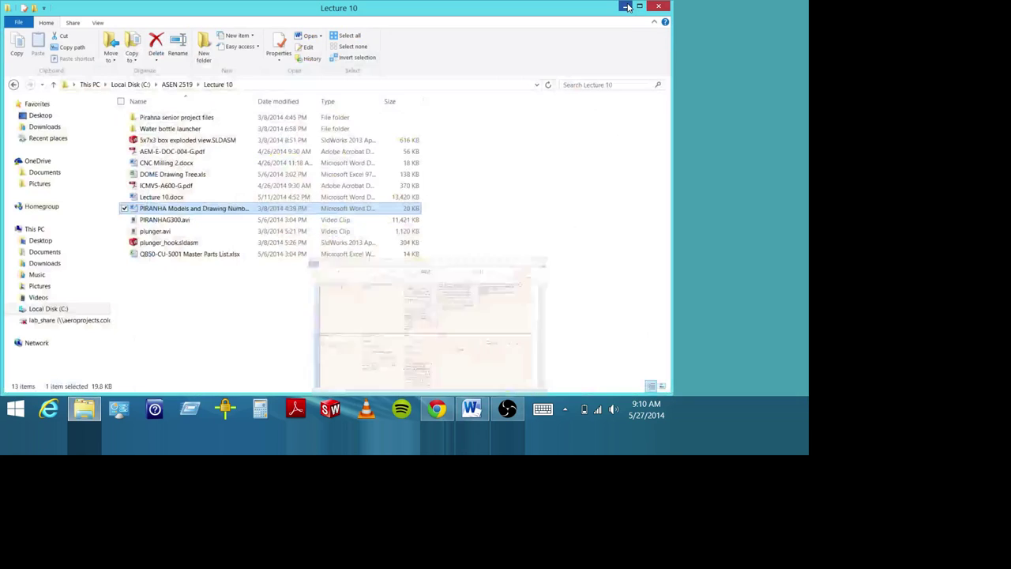